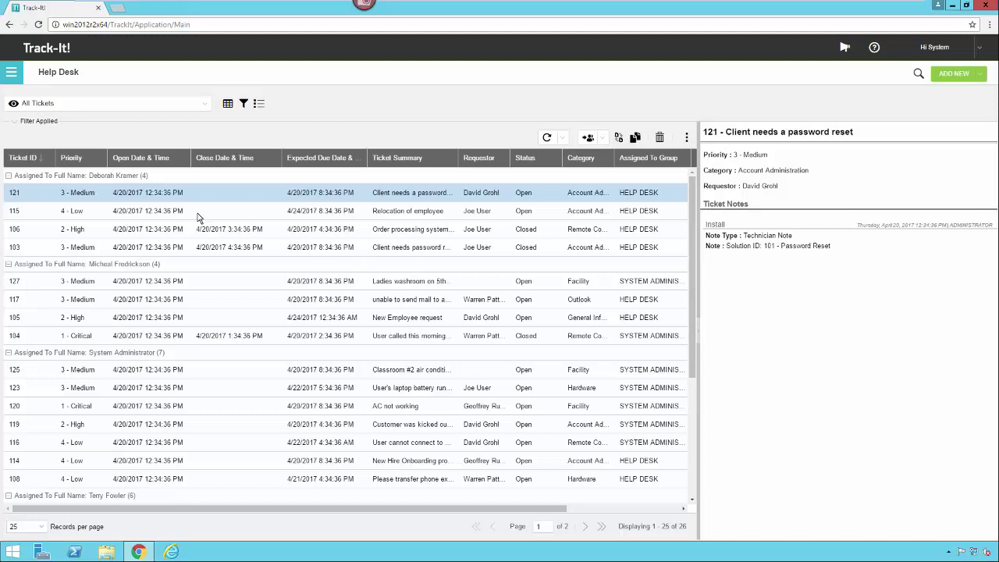
- Briefly check the navigation menu, then open the All Tickets view dropdown to list saved views
left_click(12, 74)
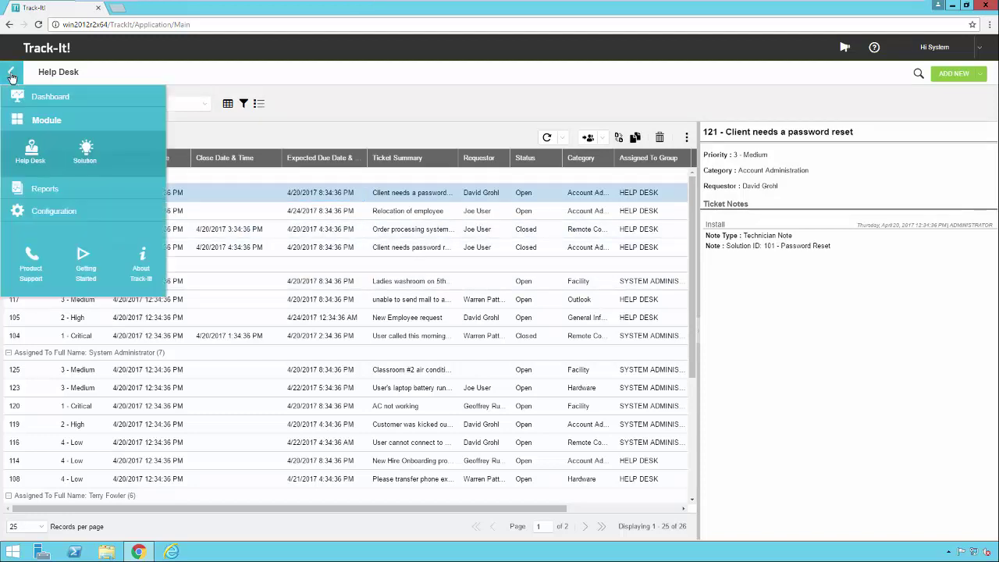
left_click(34, 156)
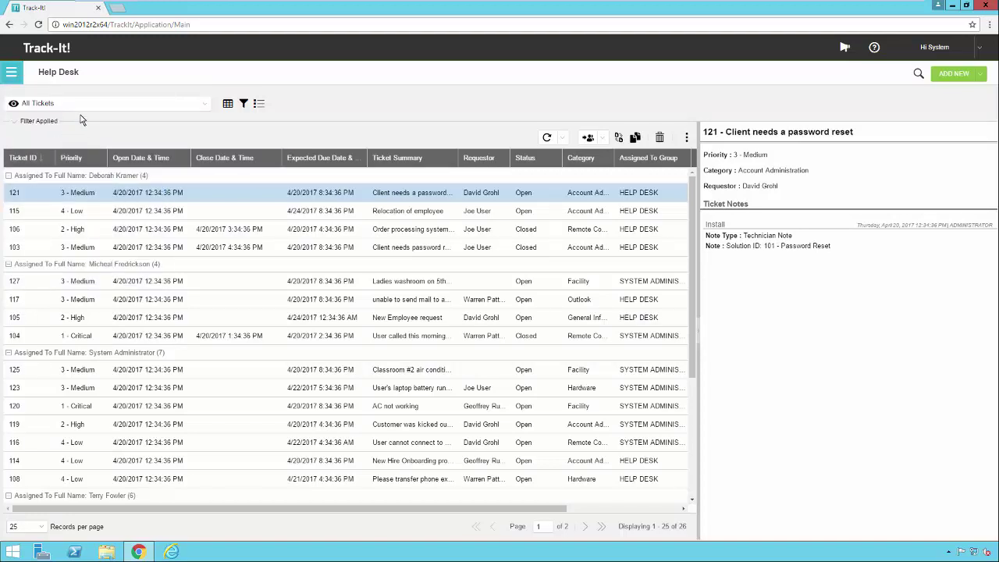
left_click(204, 104)
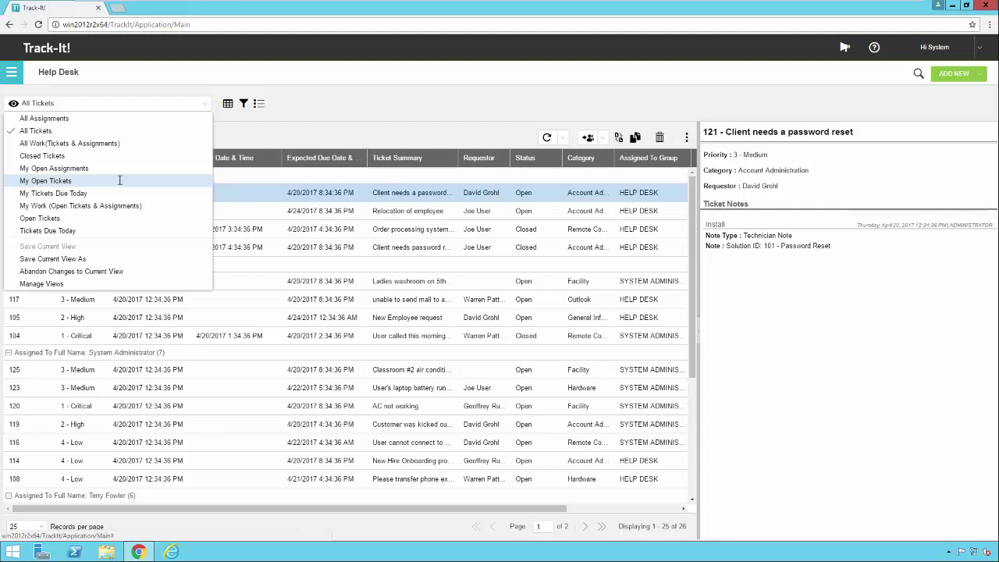
- Close the saved views dropdown without switching away from All Tickets
left_click(203, 103)
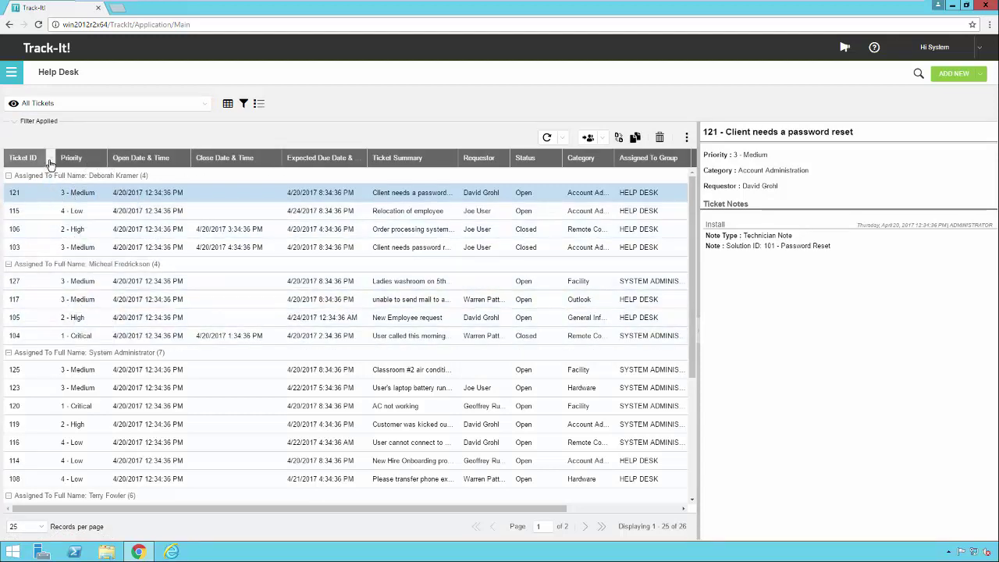
- Group the ticket grid by Priority from the Priority column menu
left_click(102, 166)
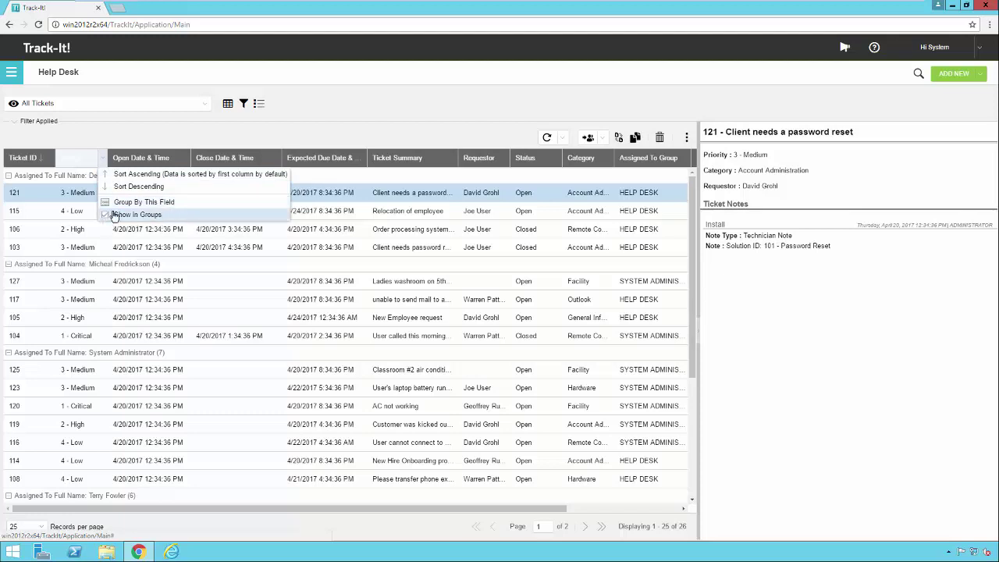
left_click(187, 165)
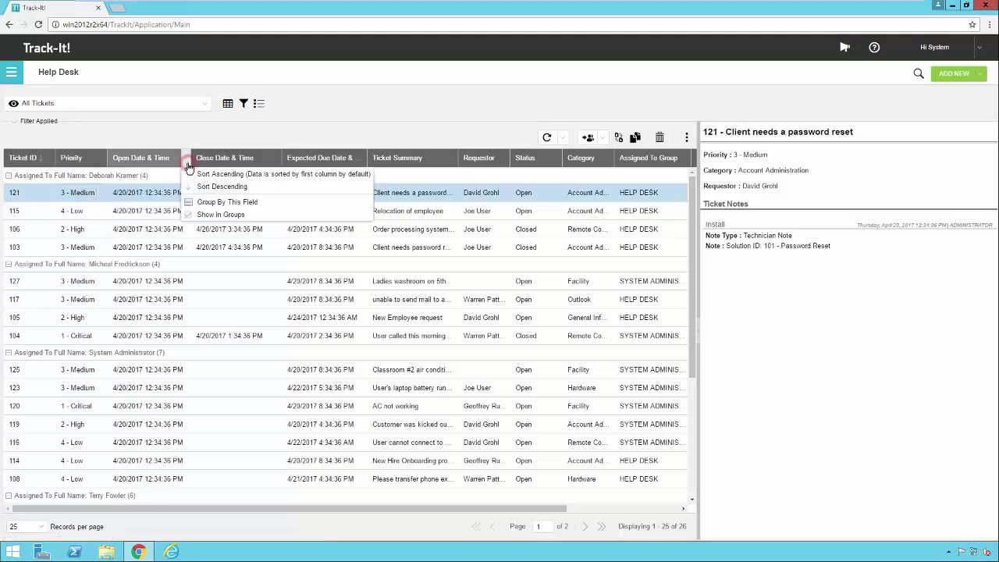
left_click(236, 205)
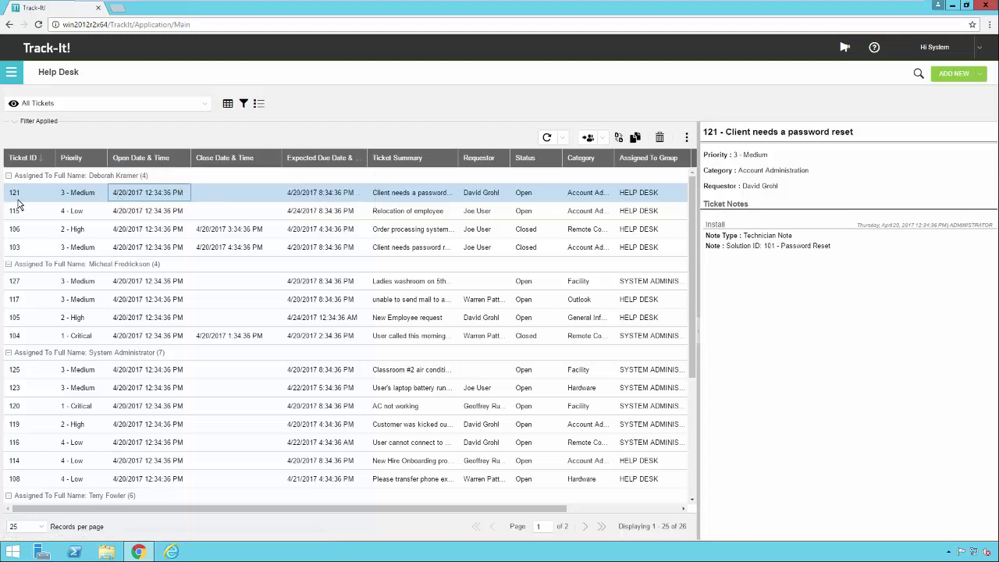
left_click(102, 163)
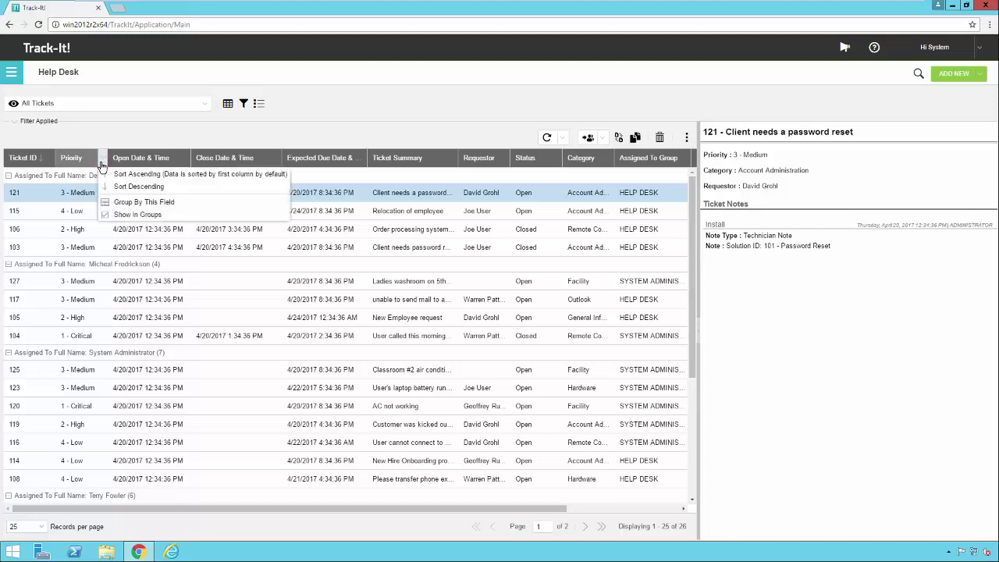
left_click(141, 202)
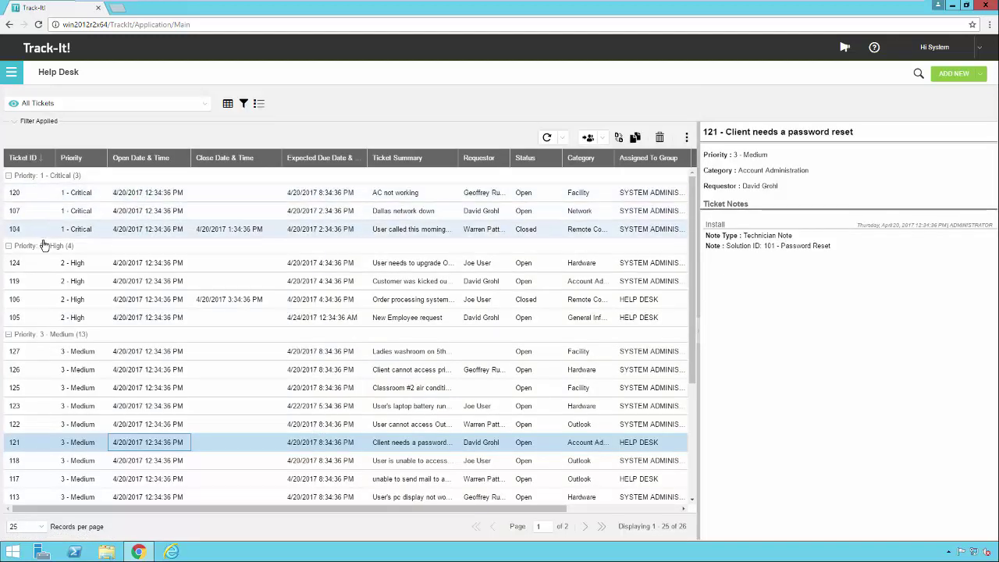
- Regroup the grid by Status, giving Closed (5) and Open (20) groups
left_click(557, 160)
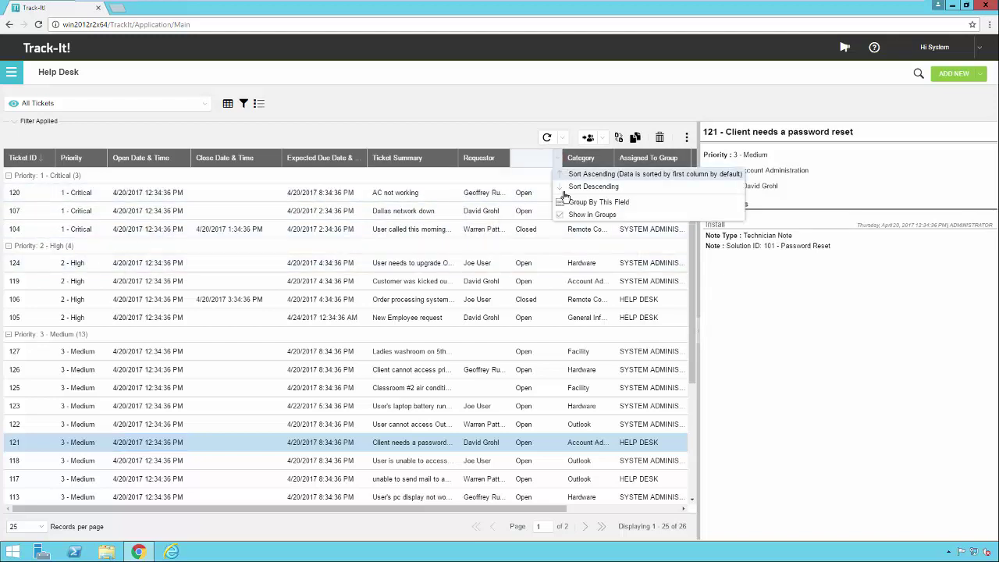
left_click(594, 203)
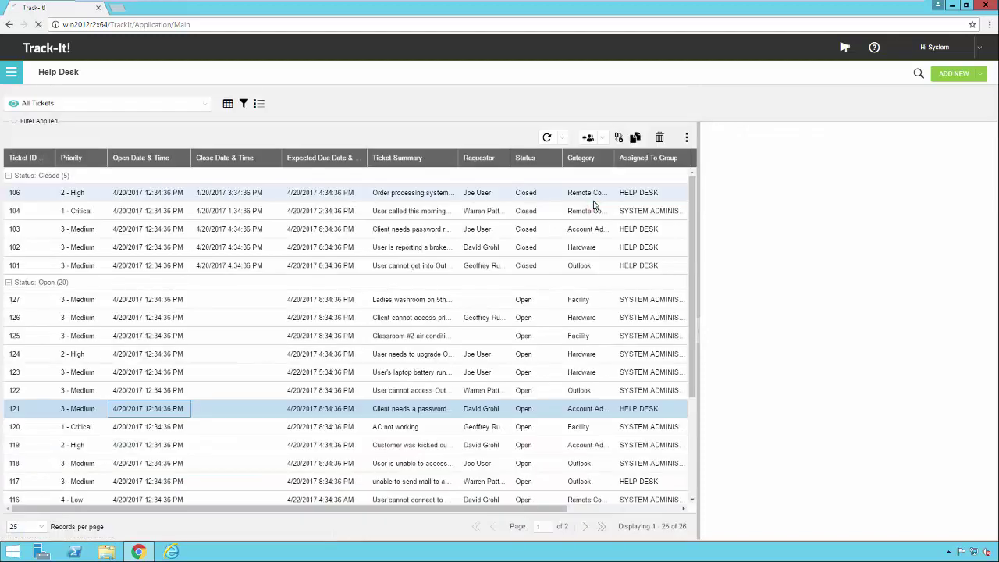
left_click(101, 162)
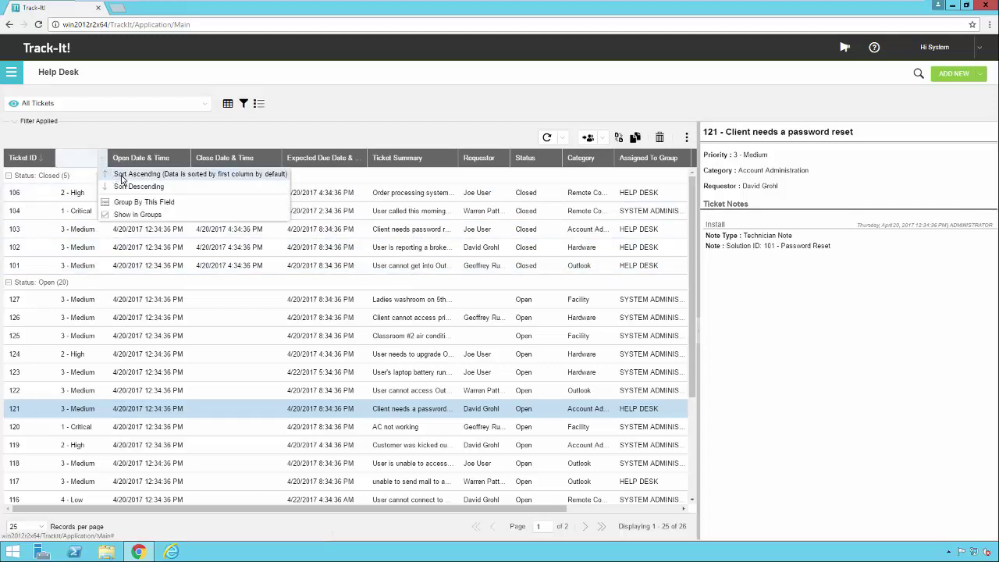
- Try Priority, Ticket Summary and Requestor sorts, ending sorted by Priority within each group
key("Escape")
left_click(74, 158)
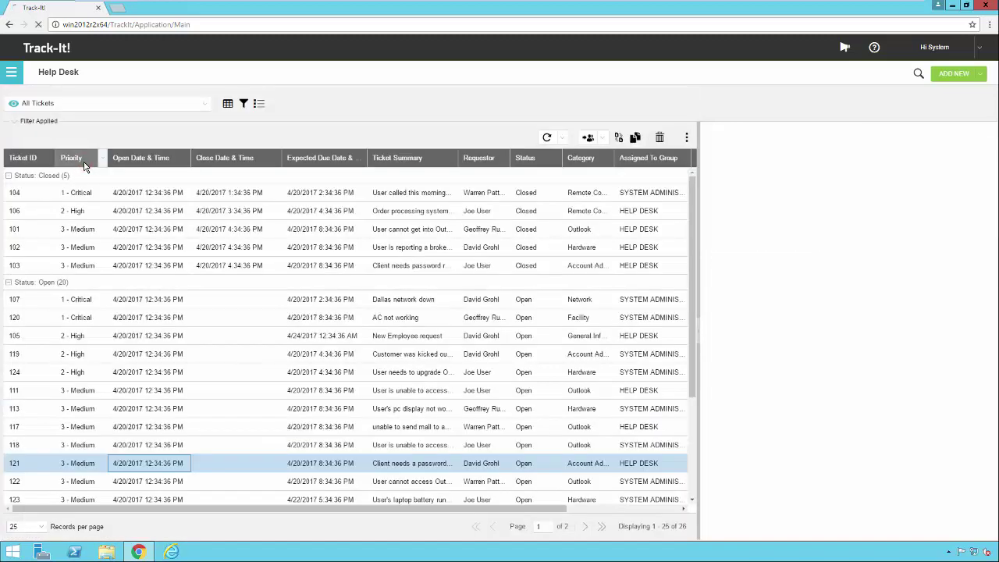
left_click(86, 162)
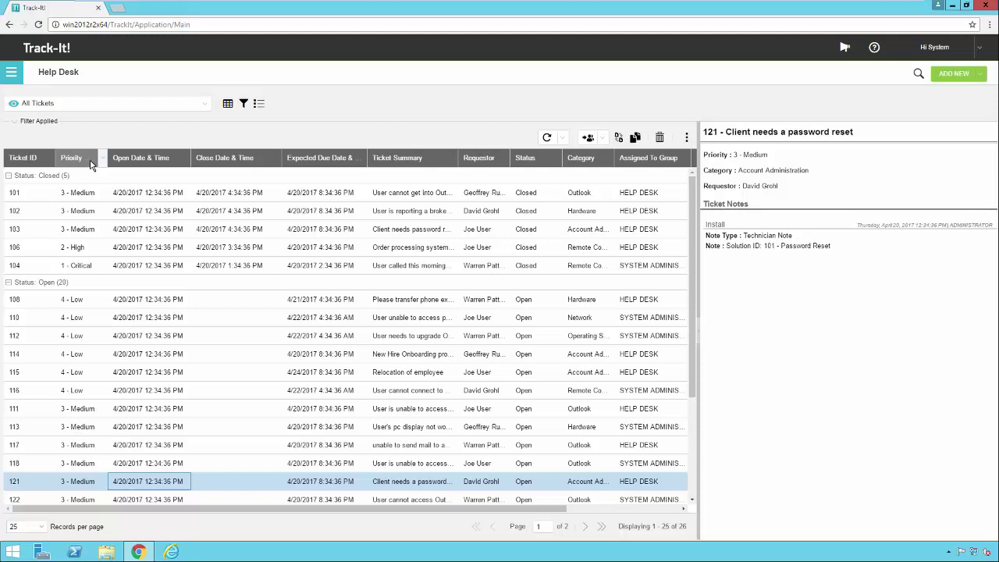
left_click(440, 159)
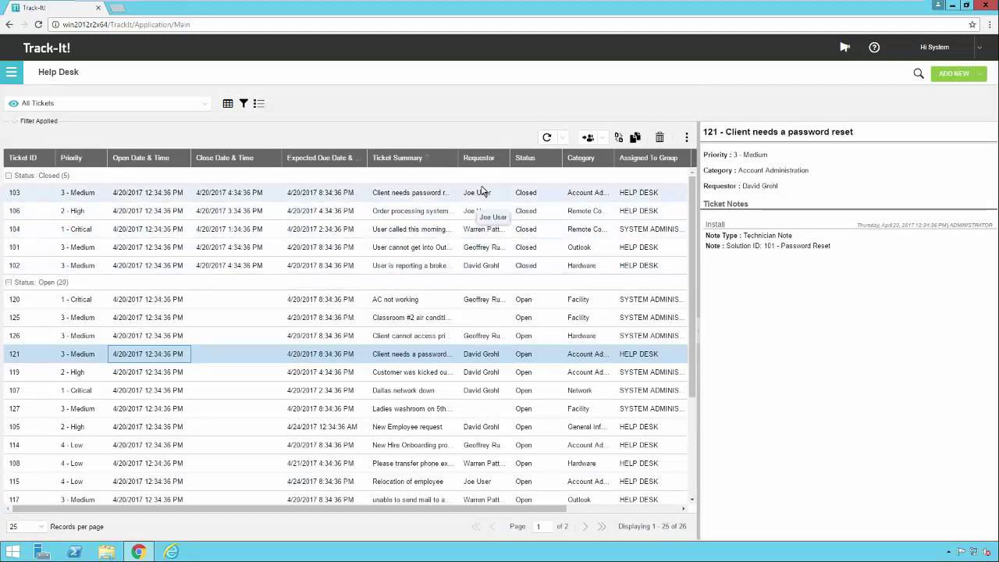
left_click(488, 159)
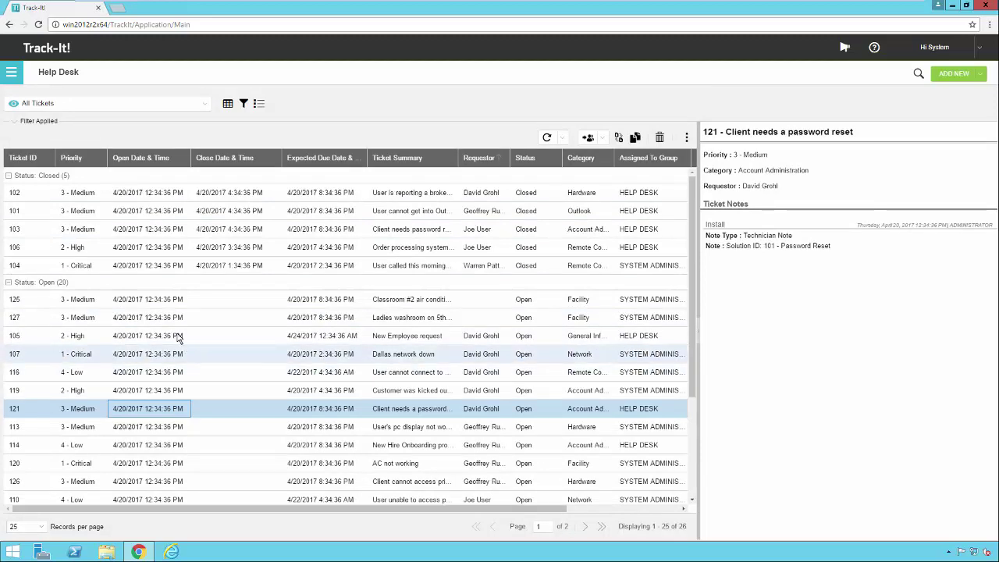
left_click(86, 159)
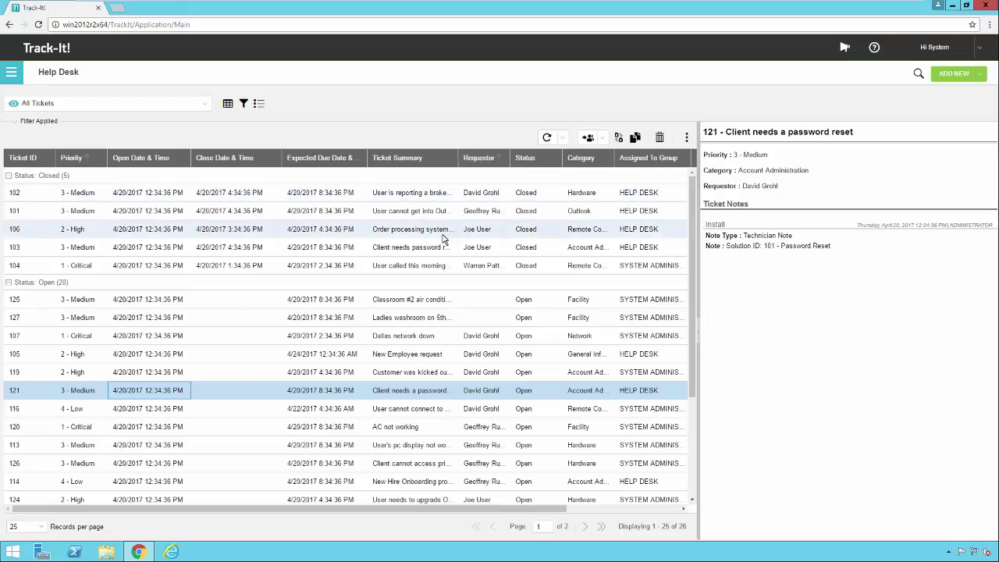
- Tick Category Full Path in Manage Columns and apply it to the grid
left_click(228, 108)
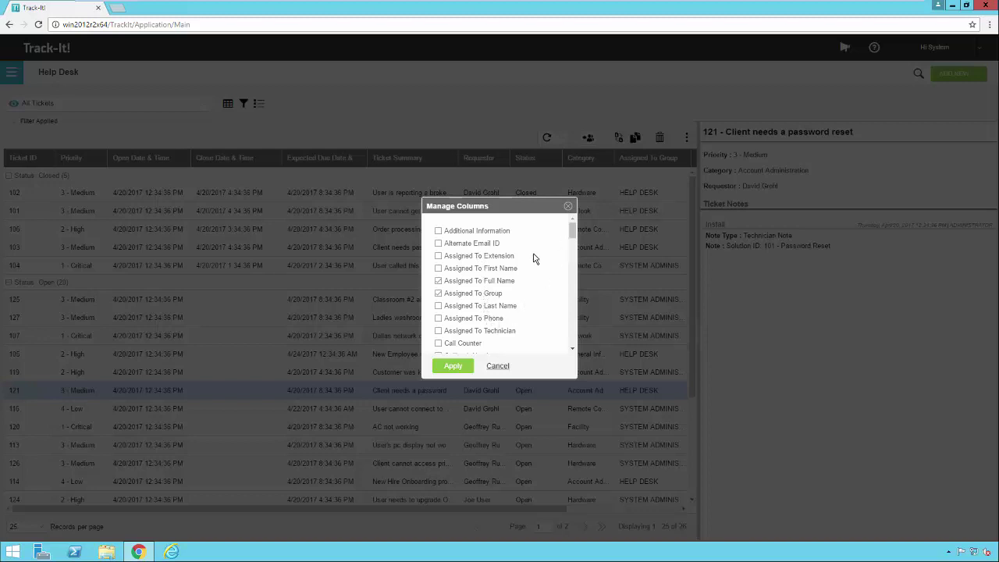
left_click(572, 354)
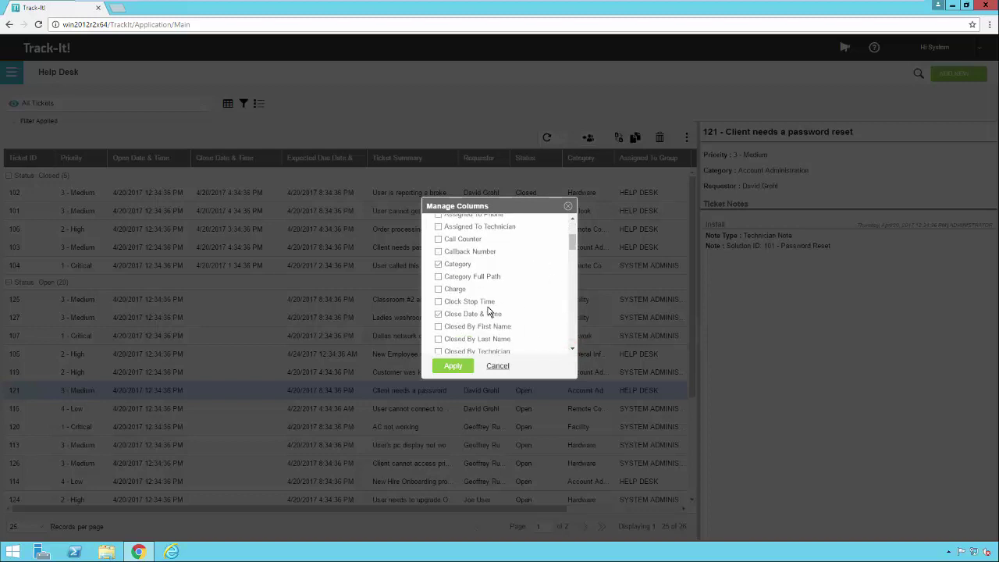
scroll(500, 304, "down", 1)
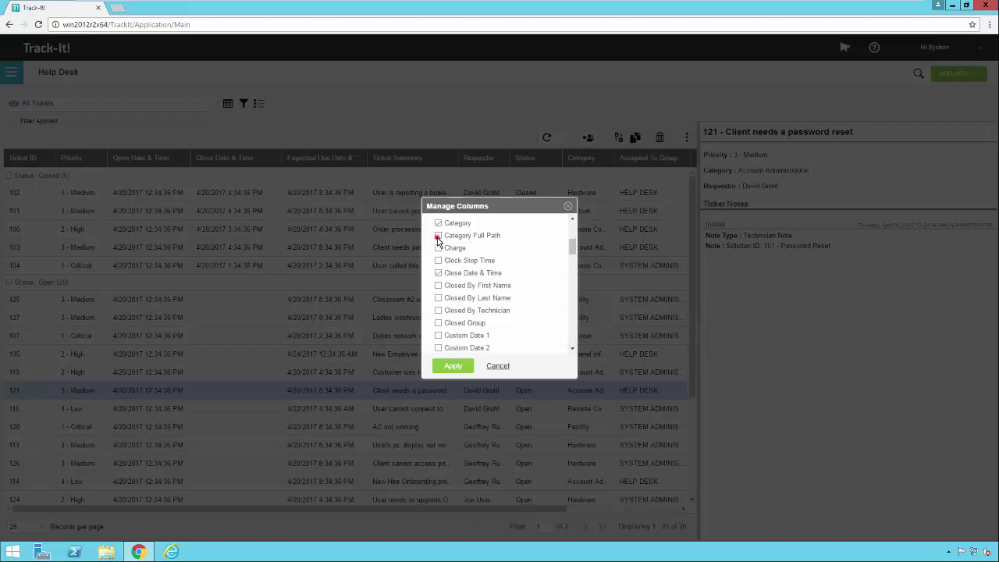
left_click(437, 236)
left_click(452, 366)
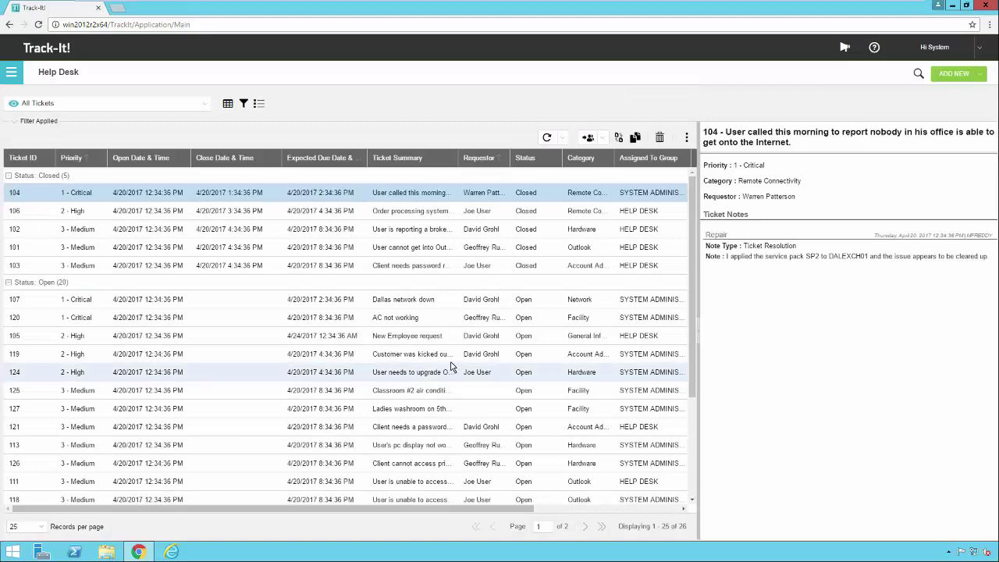
- Move Category Full Path before Ticket Summary and widen it to show paths like Network->Remote Connectivity
left_click_drag(508, 508, 536, 514)
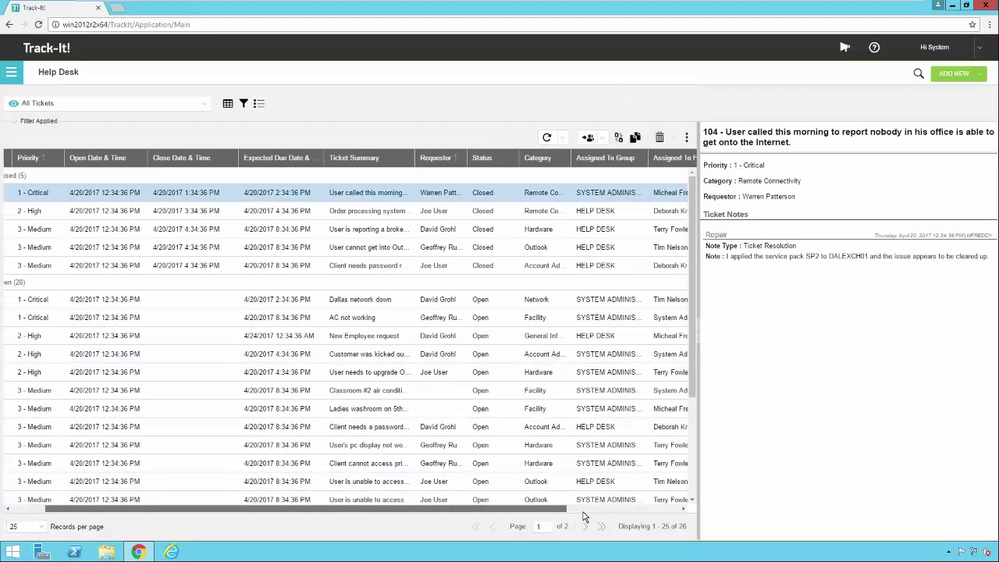
left_click_drag(590, 513, 687, 515)
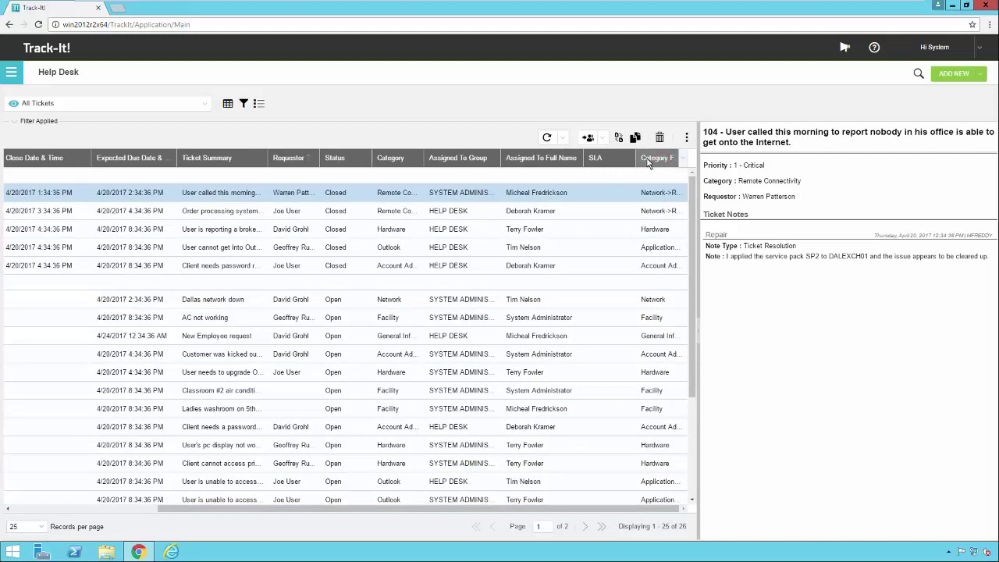
left_click_drag(661, 162, 181, 160)
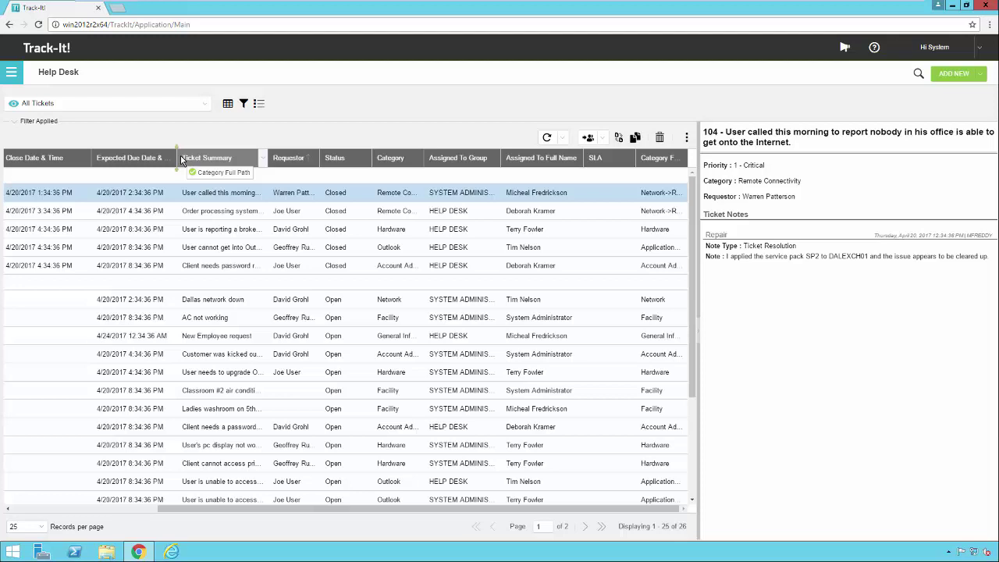
left_click_drag(181, 160, 181, 160)
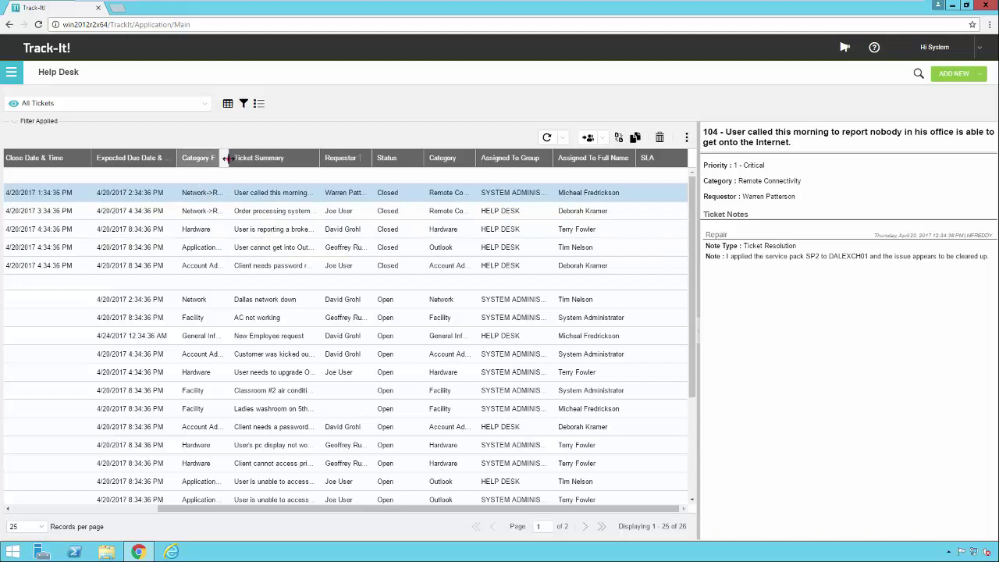
left_click_drag(227, 159, 328, 164)
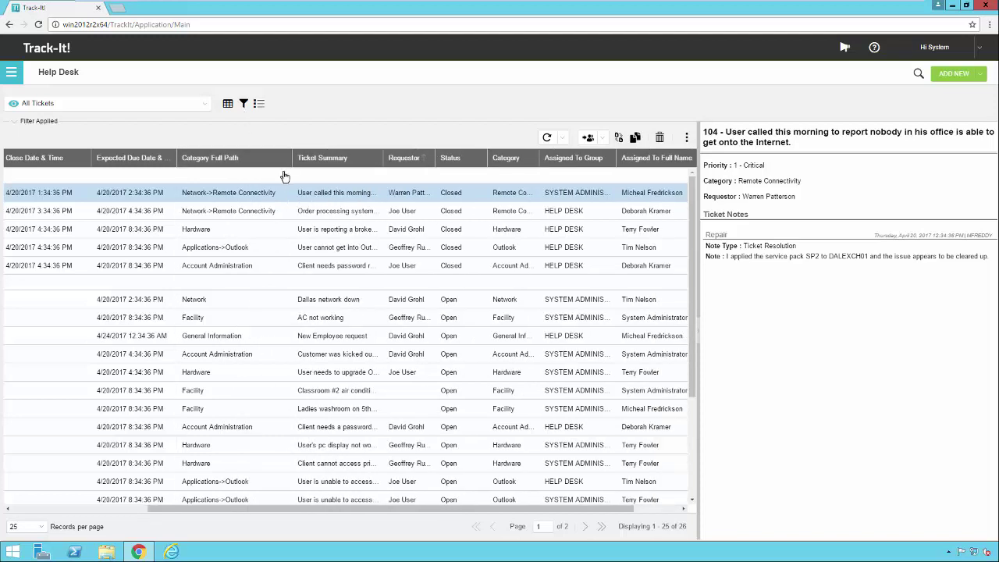
- In Manage Filters, add the condition Assigned To Group equals HELP DESK
left_click(245, 106)
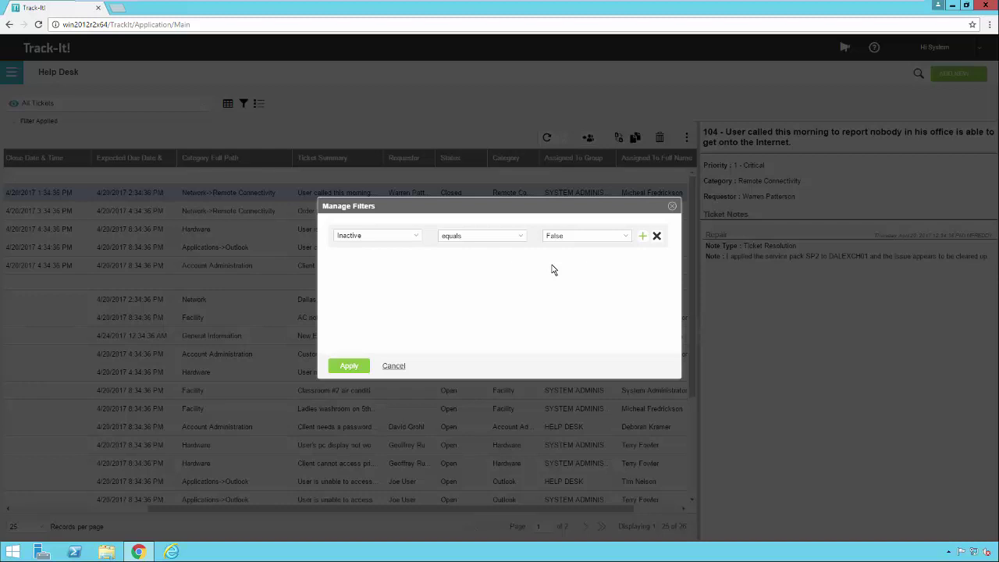
left_click(642, 237)
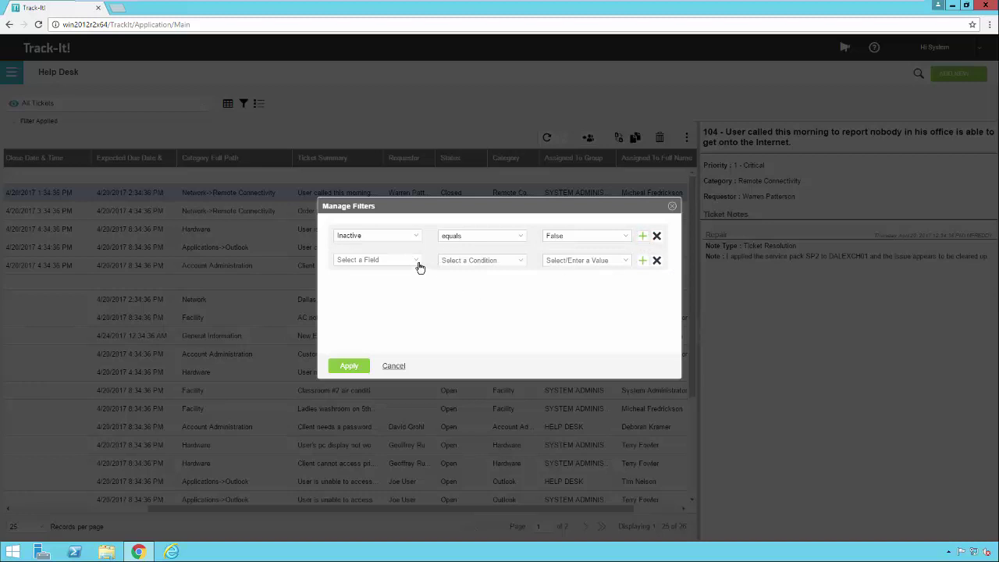
left_click(419, 267)
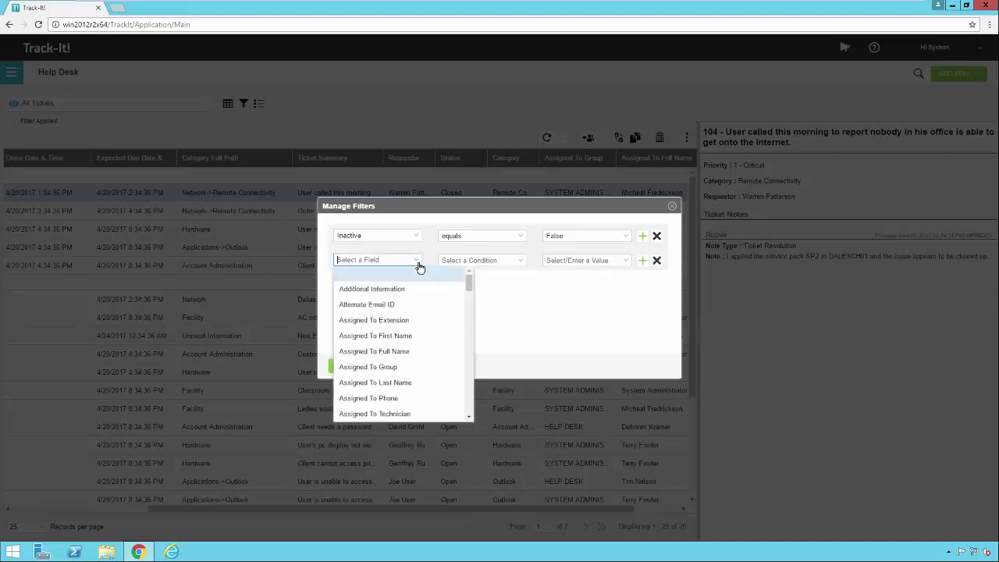
left_click(399, 366)
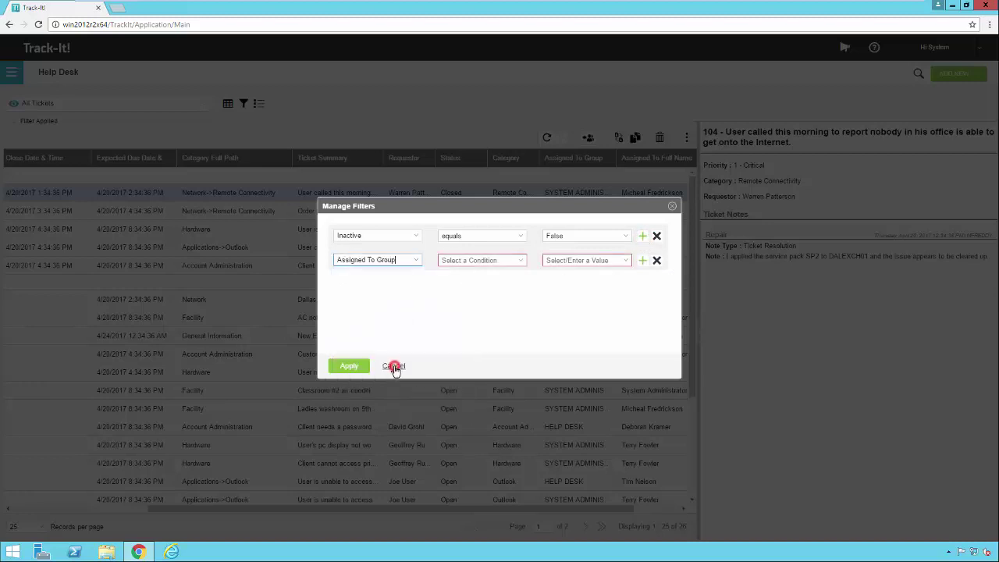
left_click(519, 261)
left_click(498, 277)
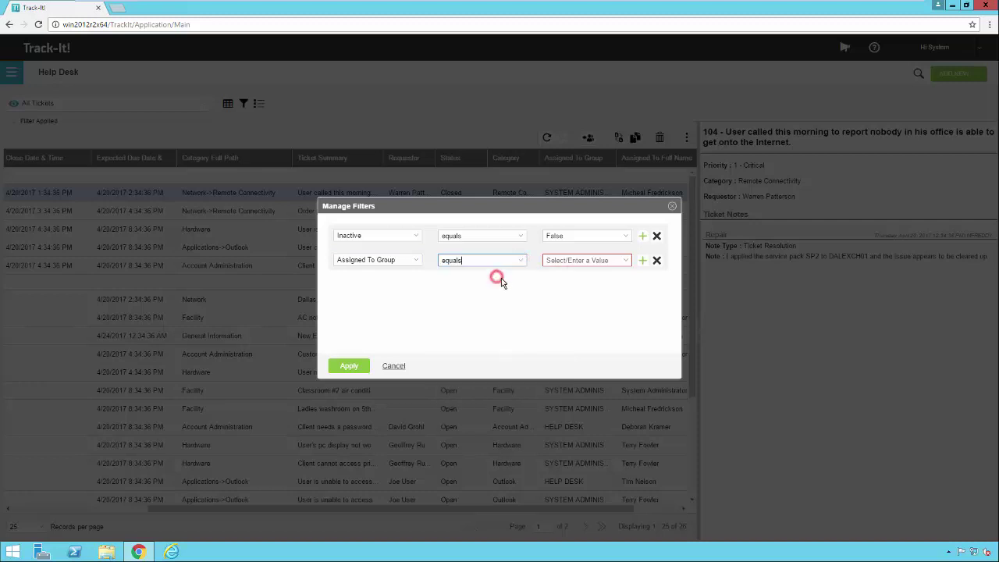
left_click(626, 263)
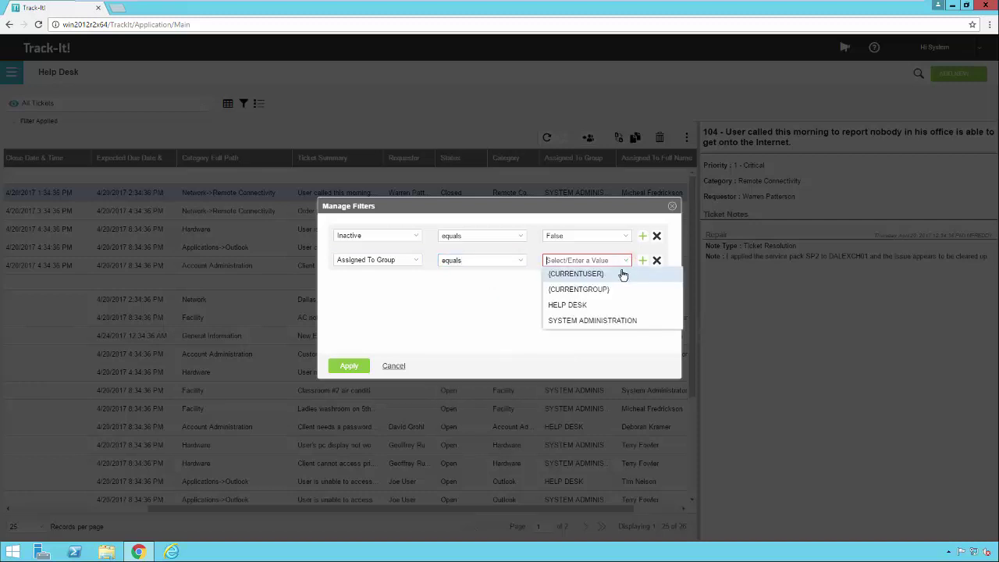
left_click(574, 309)
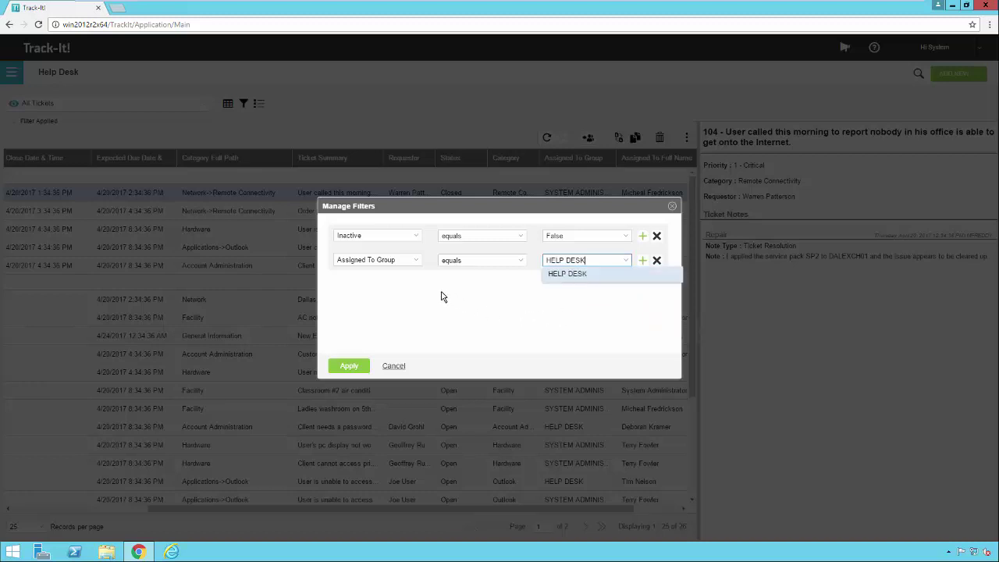
left_click(626, 273)
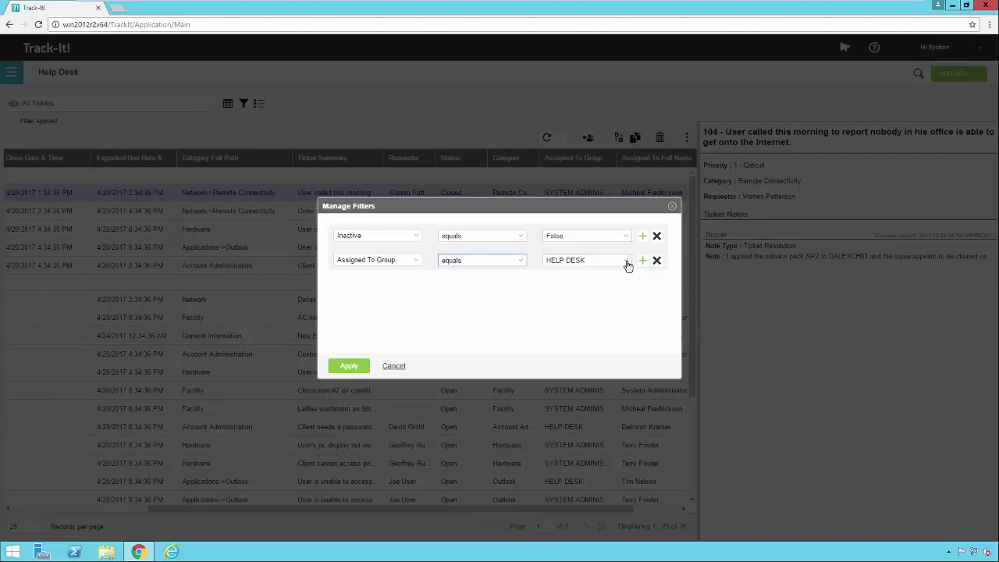
- Change the group value to {CURRENTGROUP} and apply, leaving 15 tickets: Closed (1), Open (14)
left_click(626, 262)
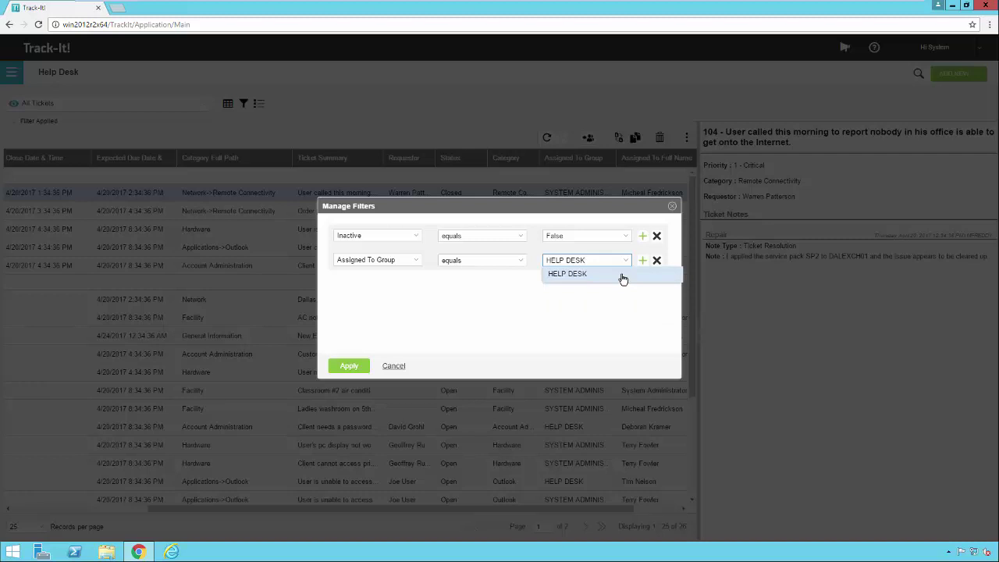
left_click(626, 273)
left_click(626, 262)
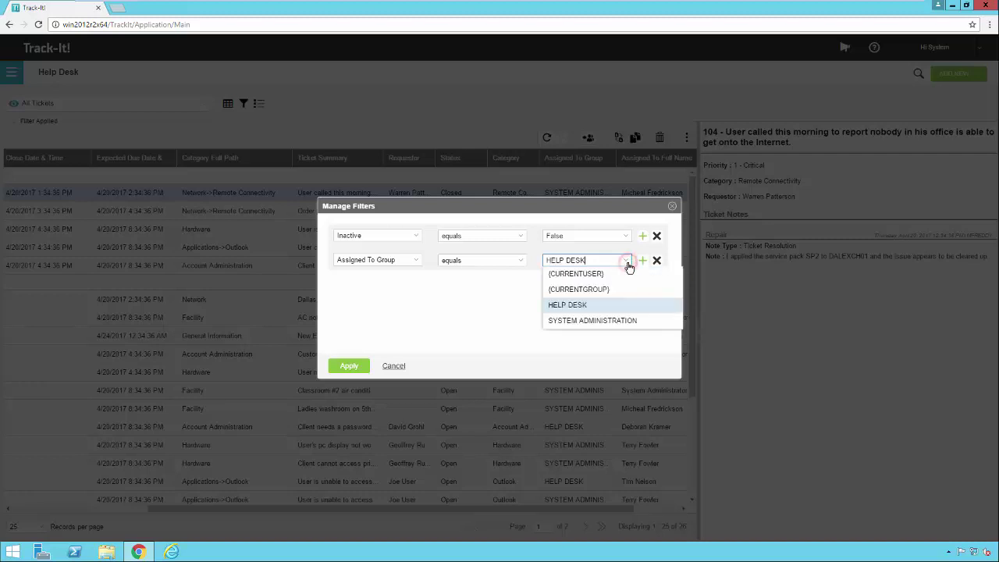
left_click(595, 293)
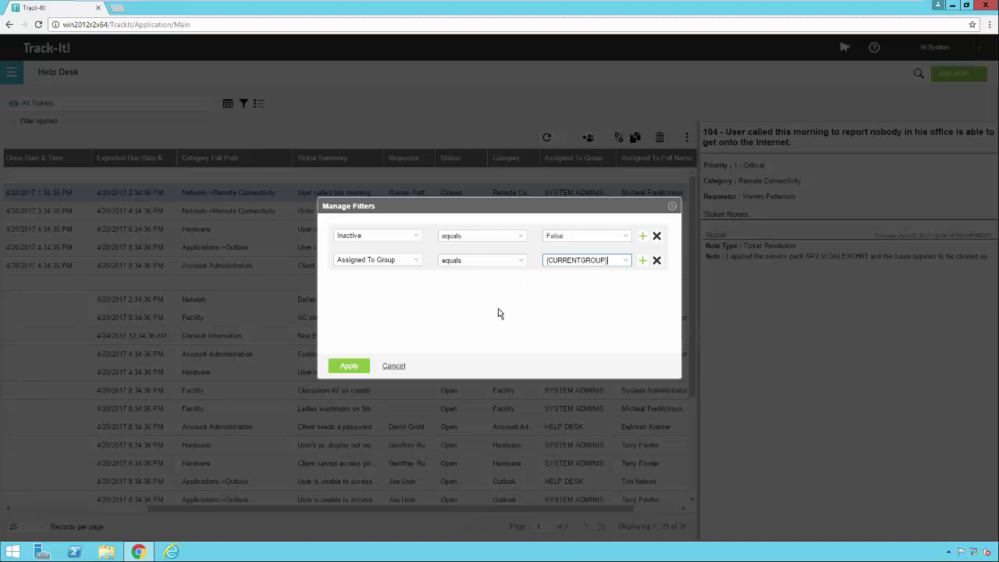
left_click(354, 370)
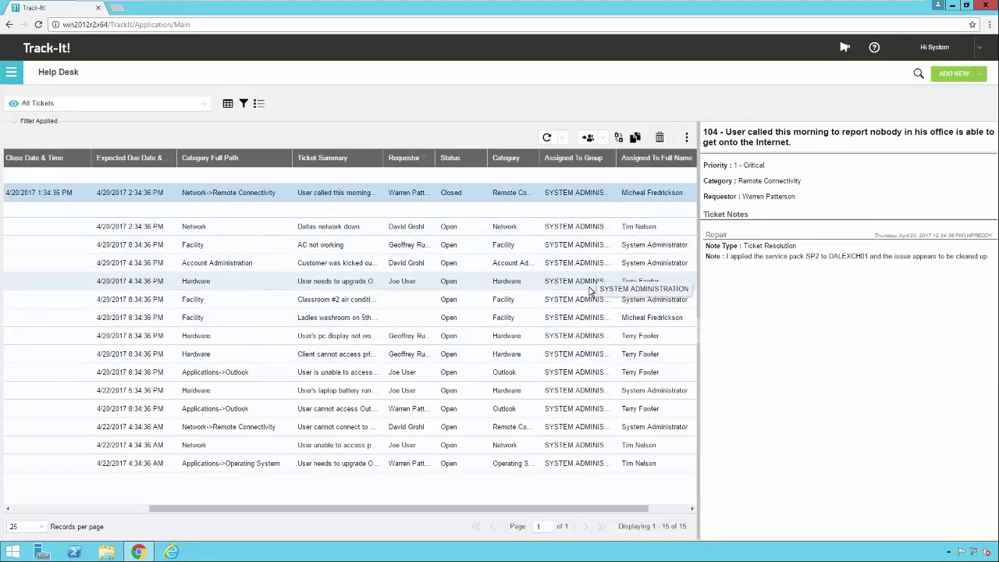
left_click(22, 509)
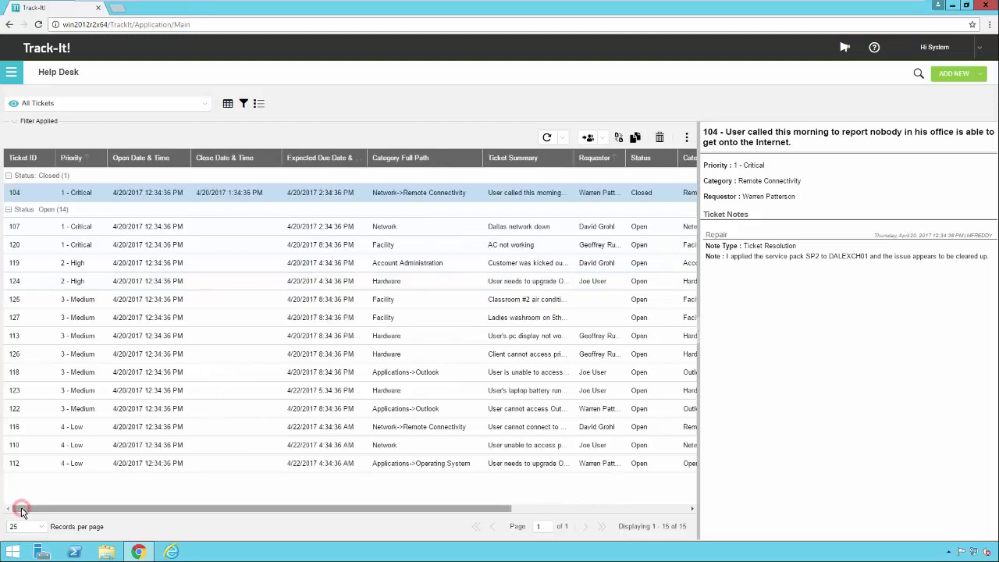
- Create a formatting rule testing Priority equals 1 - Critical
left_click(259, 107)
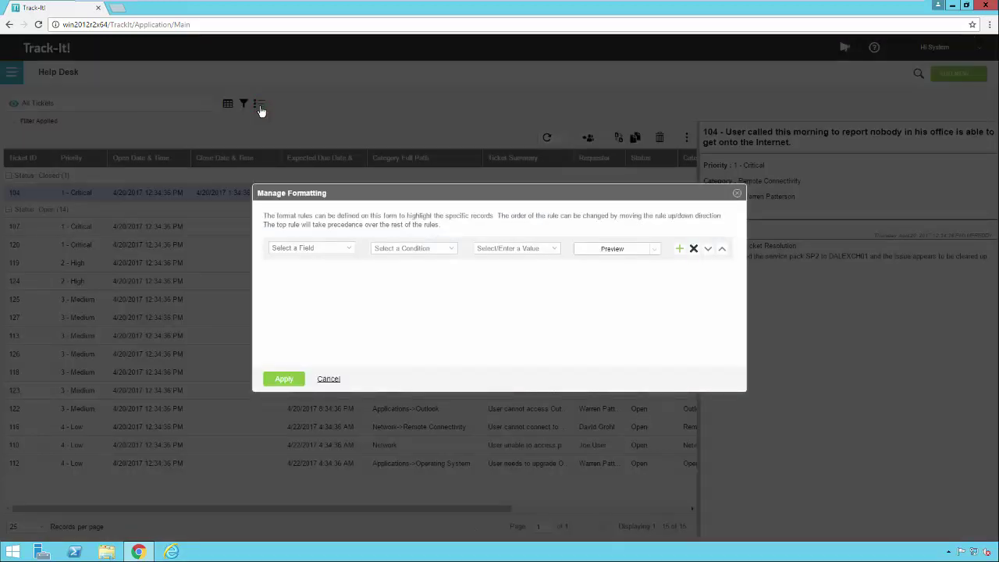
left_click(348, 252)
scroll(353, 327, "down", 2)
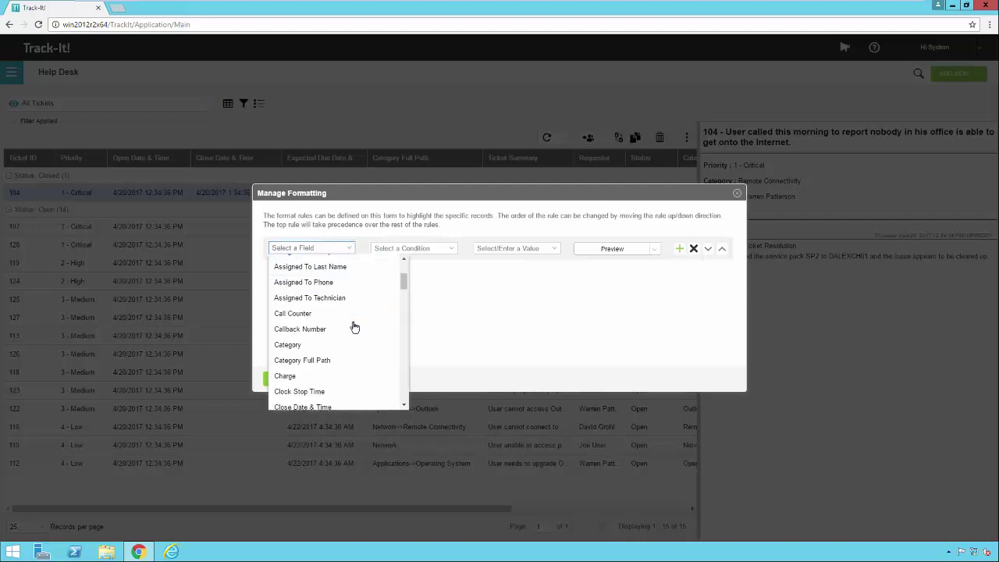
scroll(353, 327, "down", 10)
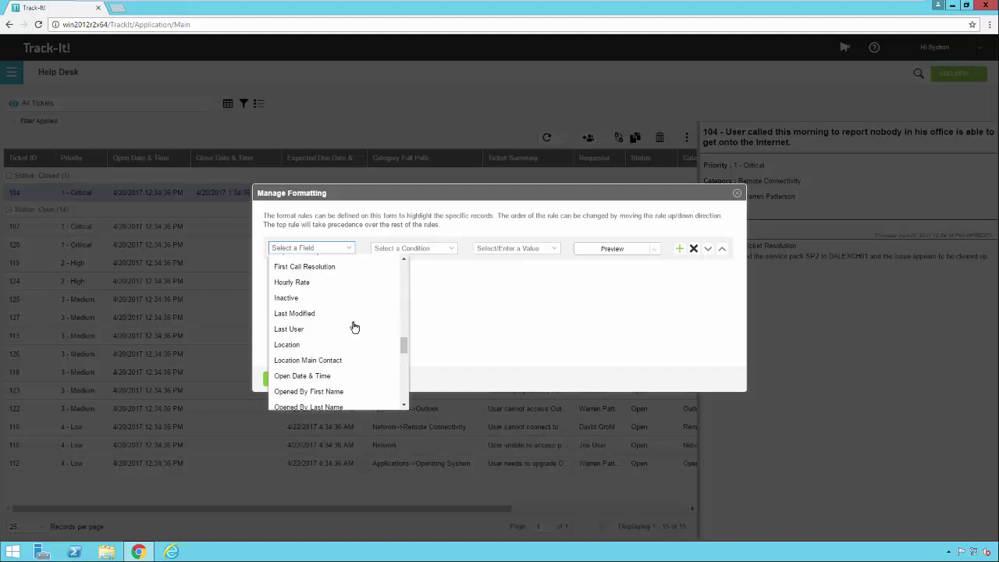
scroll(353, 326, "down", 3)
left_click(286, 368)
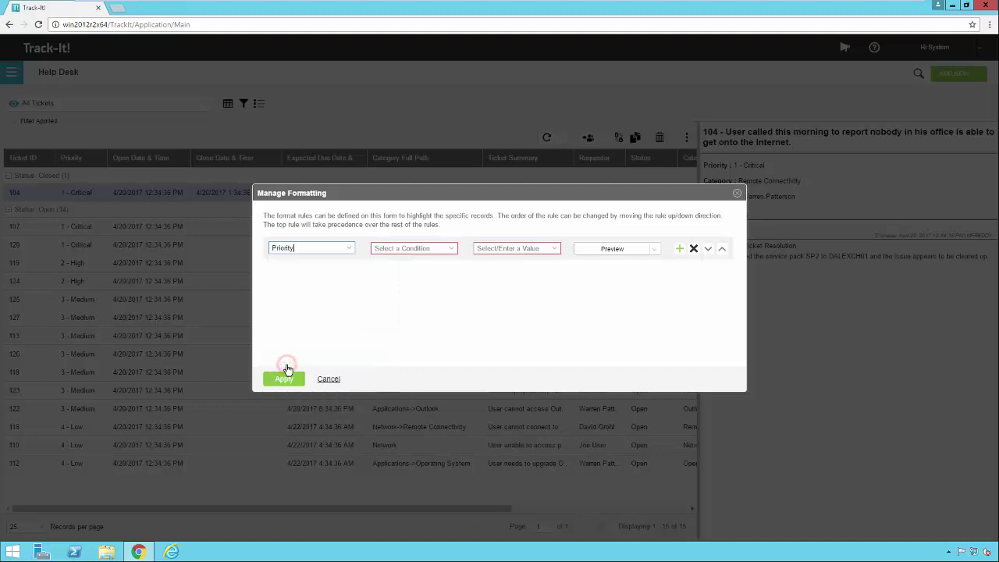
left_click(451, 251)
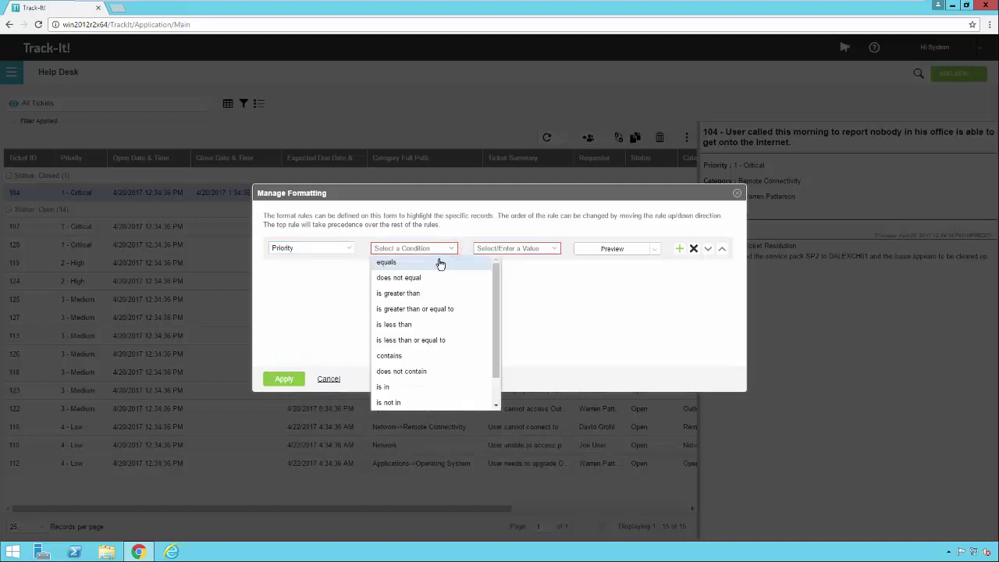
left_click(441, 264)
left_click(554, 248)
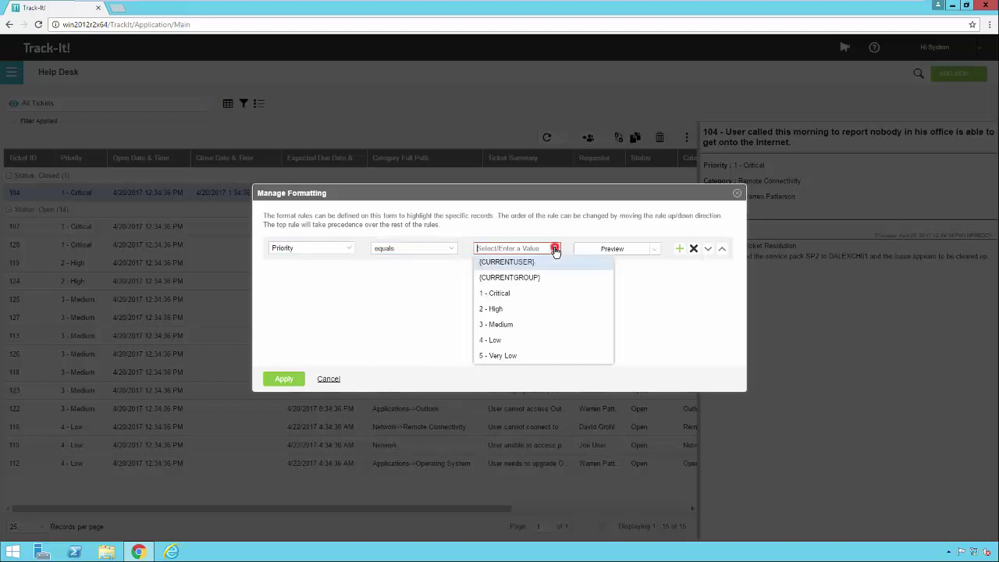
left_click(503, 292)
- Format matching rows with red background and bold white text, then apply the rule
left_click(654, 252)
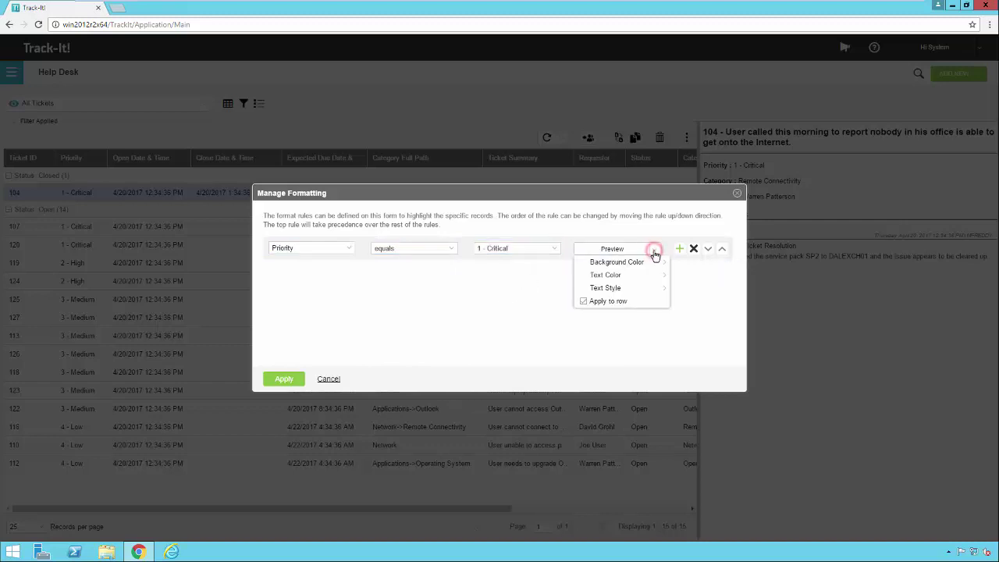
mouse_move(634, 266)
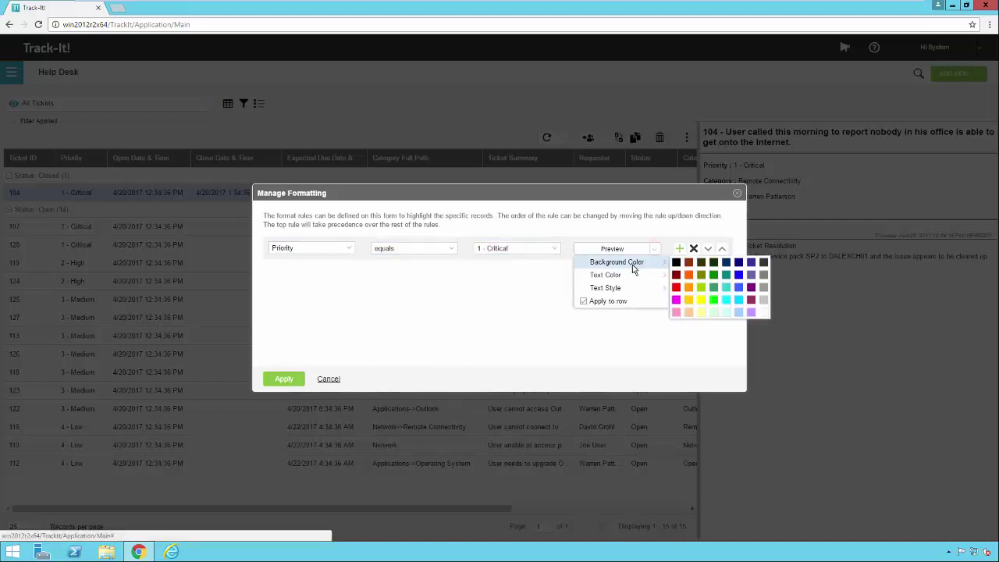
left_click(676, 287)
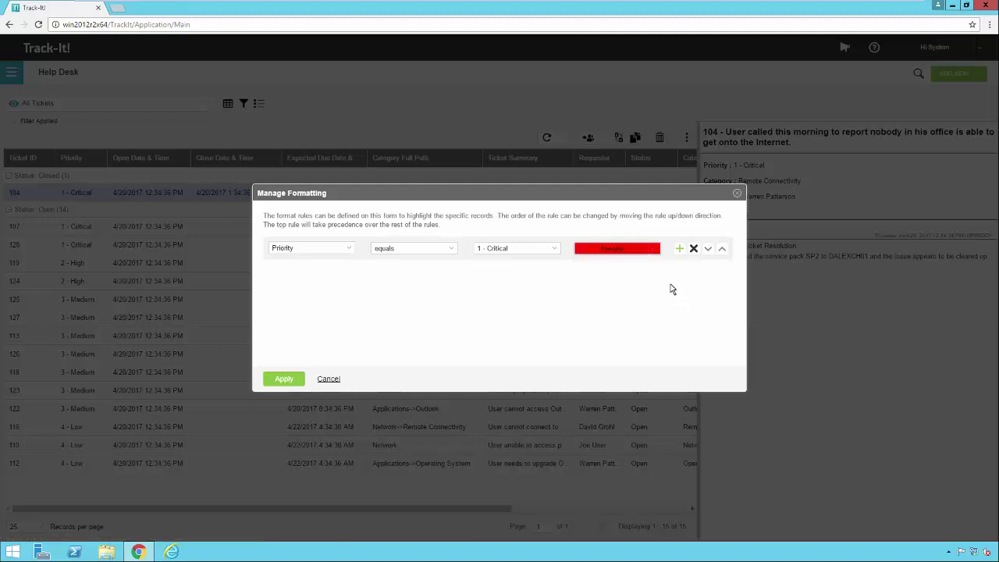
left_click(657, 251)
mouse_move(640, 280)
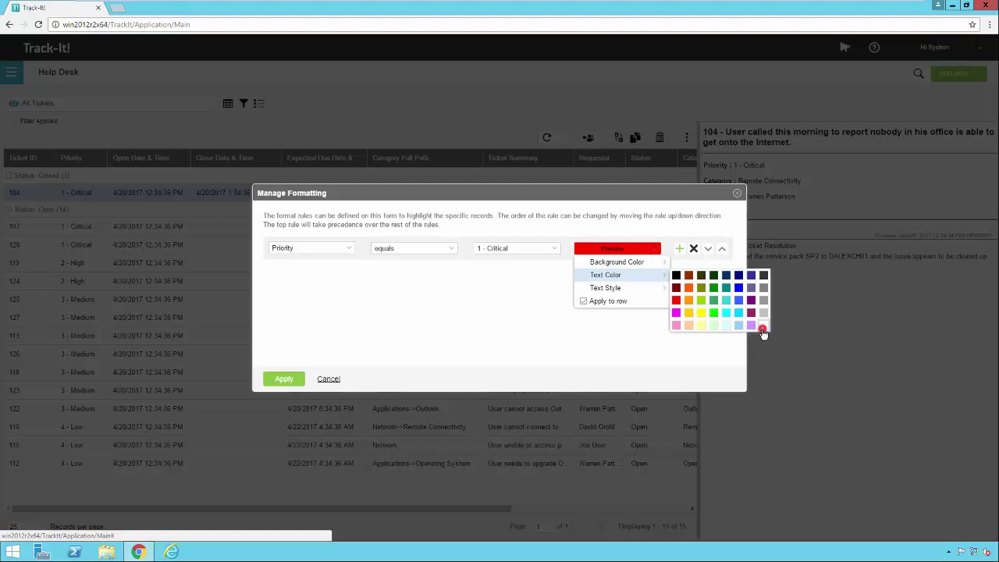
left_click(758, 326)
left_click(658, 254)
mouse_move(645, 289)
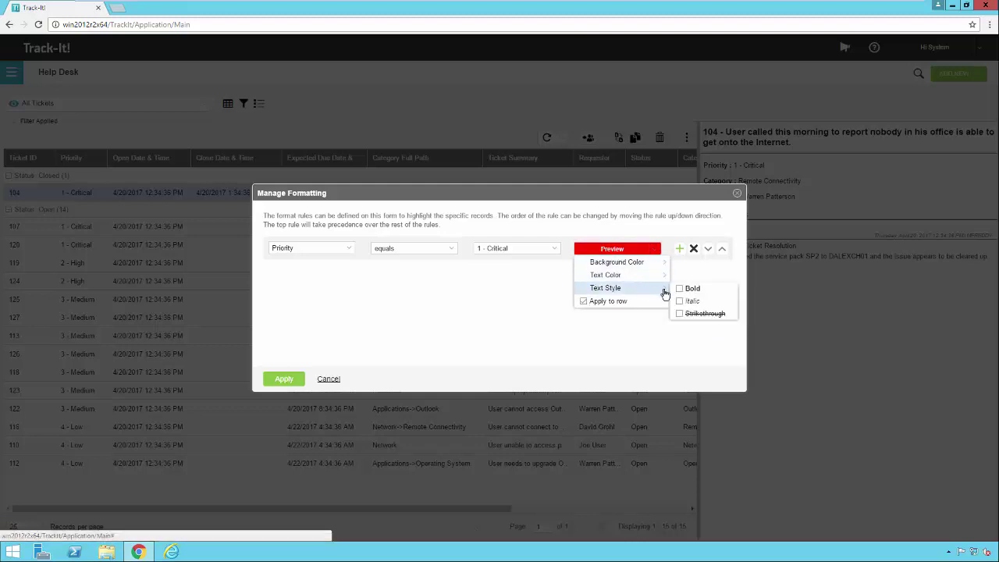
left_click(679, 290)
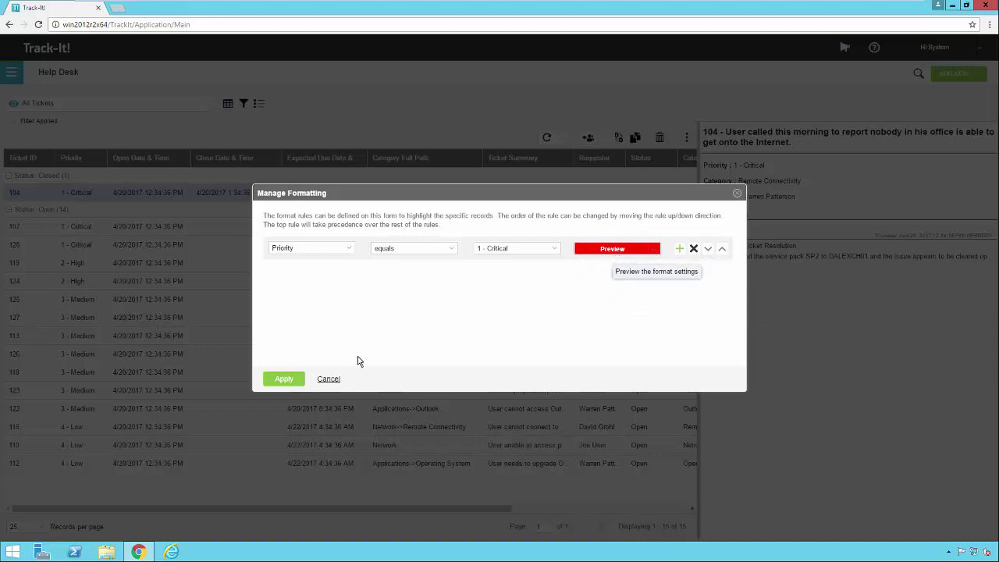
left_click(286, 379)
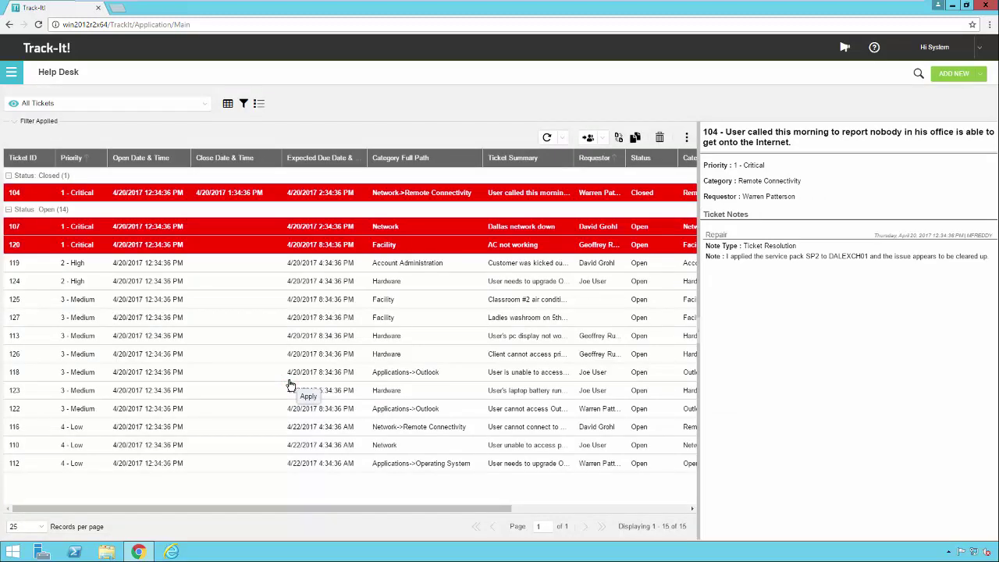
- Add a second formatting rule testing Priority equals 2 - High
left_click(259, 104)
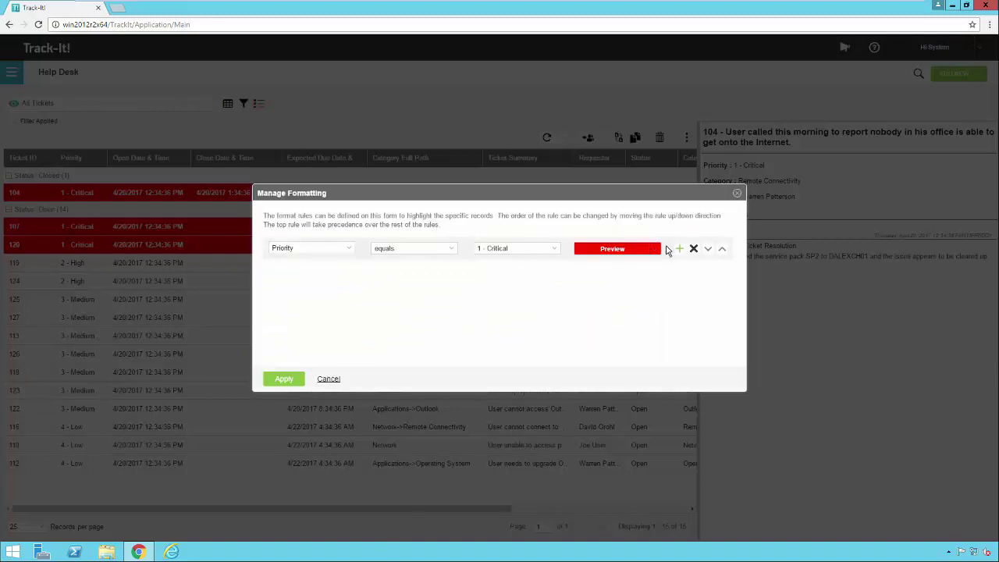
left_click(679, 249)
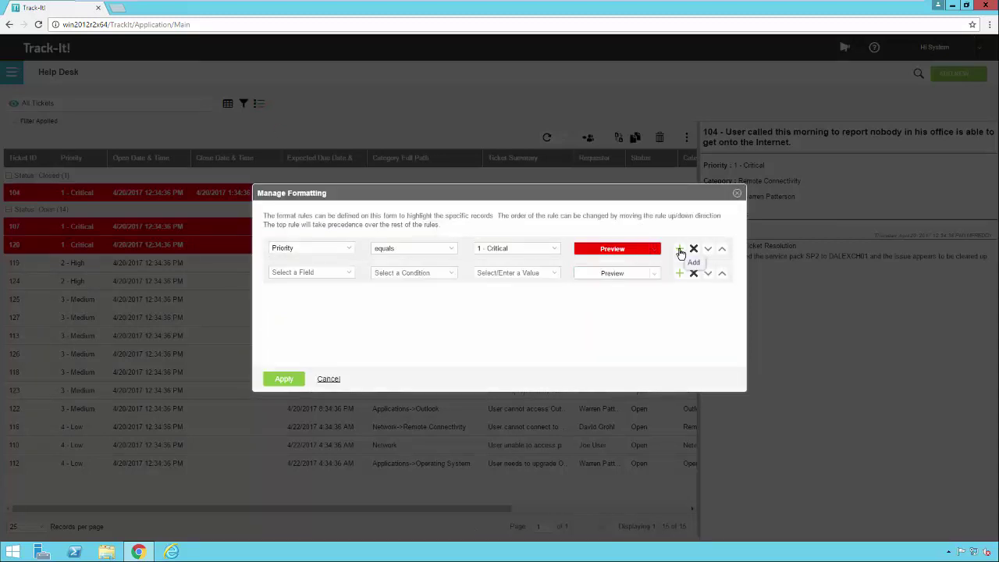
left_click(349, 276)
scroll(341, 357, "down", 5)
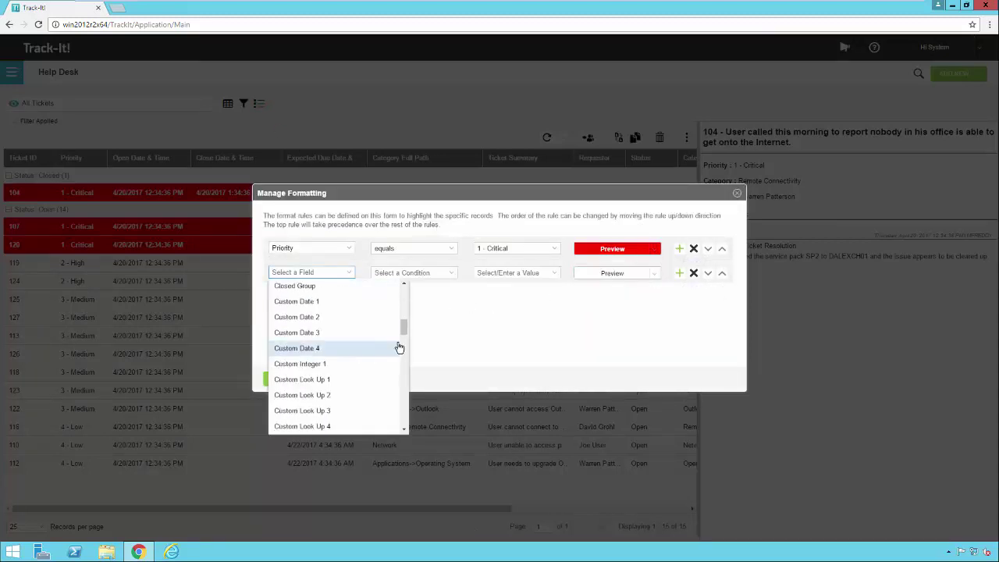
left_click_drag(405, 337, 401, 416)
scroll(392, 339, "down", 2)
left_click(328, 336)
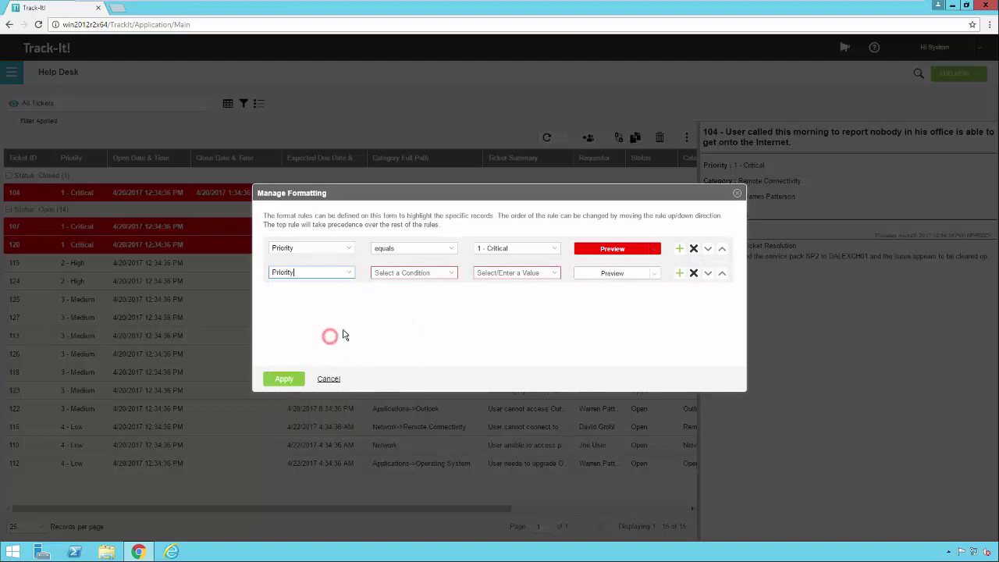
left_click(451, 278)
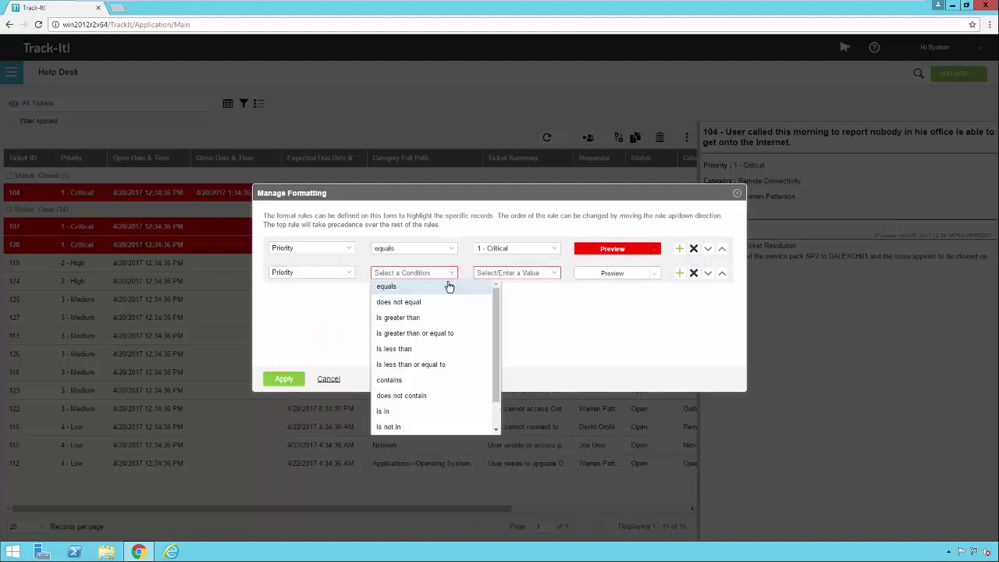
left_click(448, 287)
left_click(554, 273)
left_click(499, 336)
- Give 2 - High rows a yellow background with bold text and apply both rules
left_click(654, 273)
mouse_move(647, 288)
left_click(700, 324)
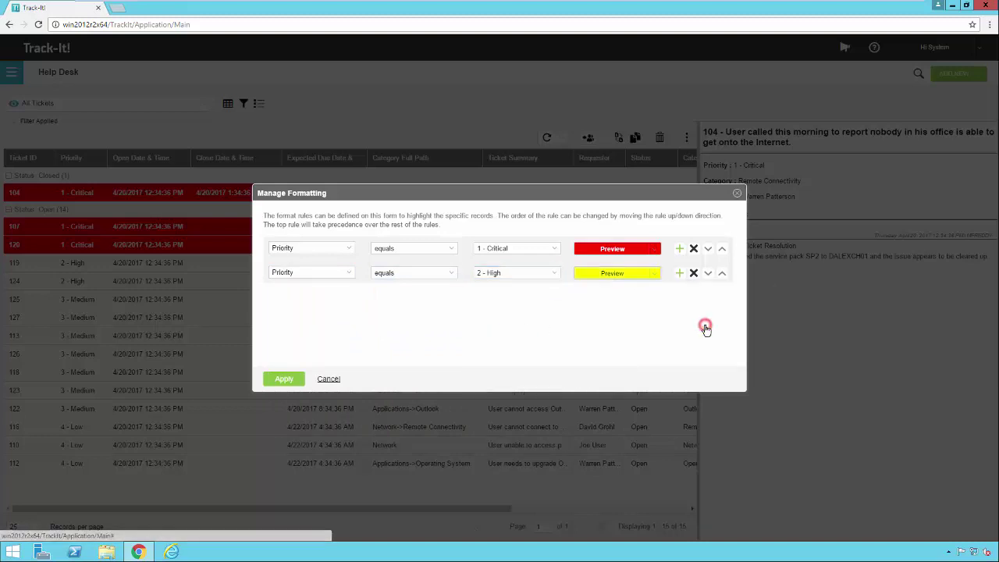
left_click(656, 274)
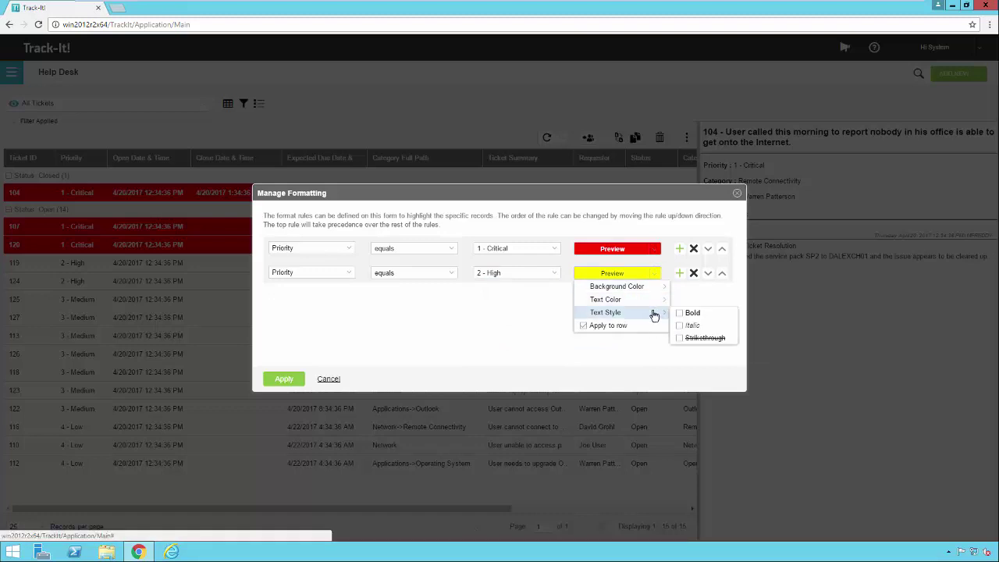
left_click(680, 313)
left_click(655, 273)
left_click(291, 379)
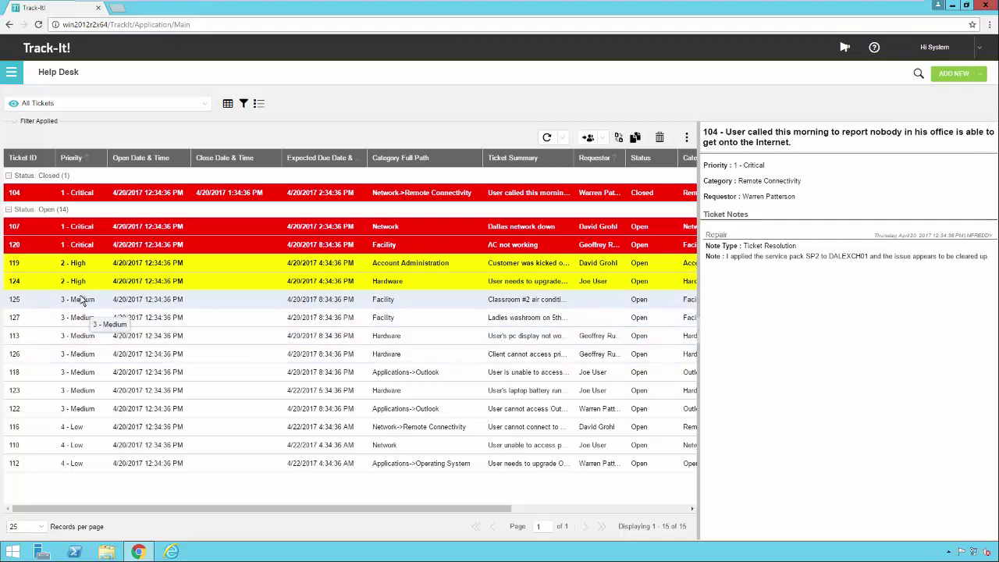
- Add a third formatting rule that tests the Category field with the equals condition
scroll(172, 324, "right", 5)
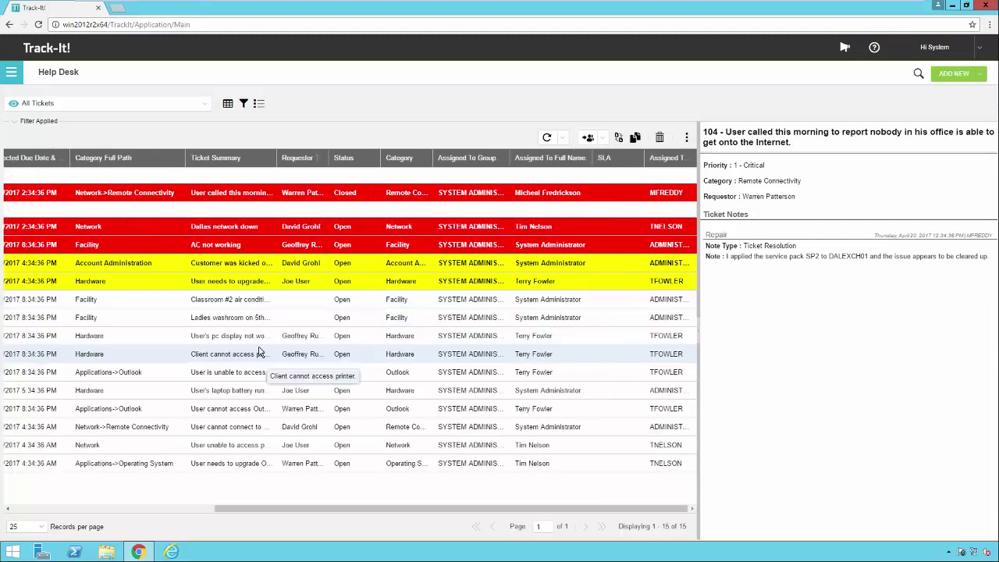
left_click(260, 105)
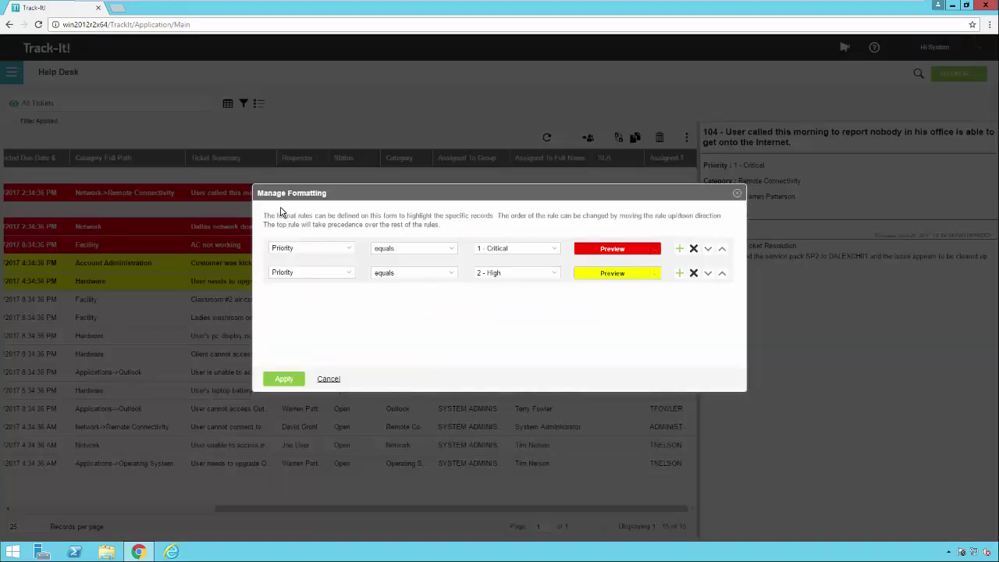
left_click(678, 273)
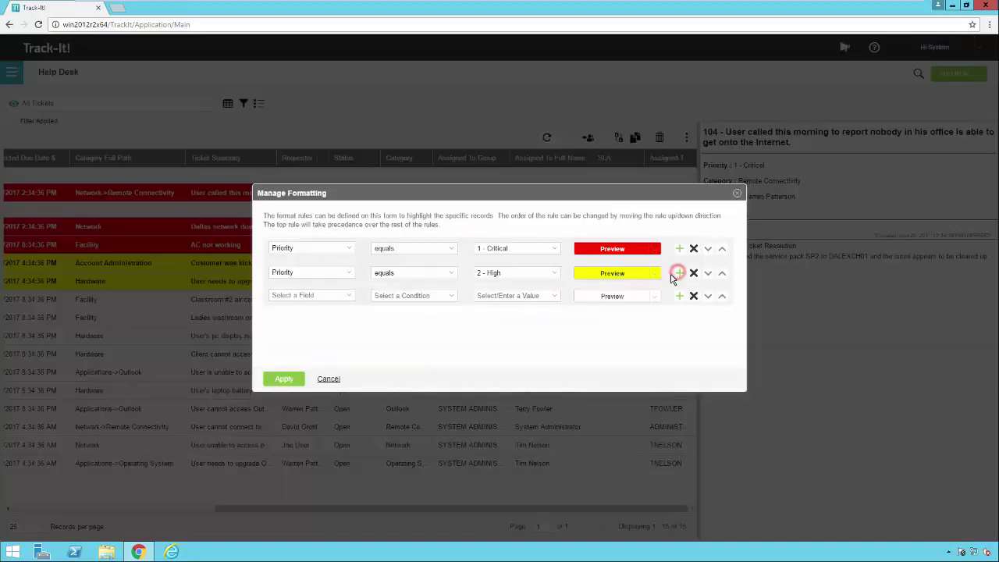
left_click(349, 295)
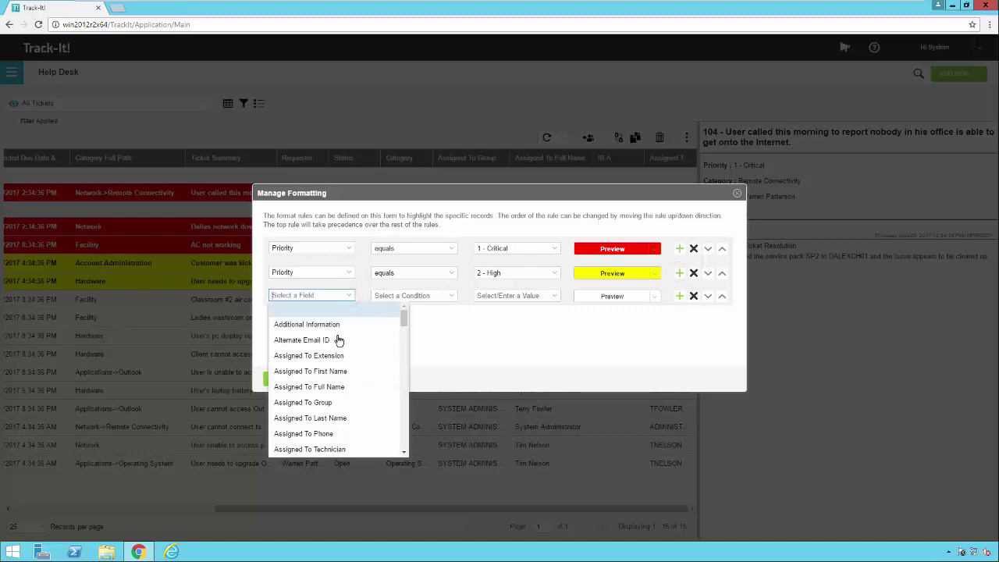
scroll(357, 395, "down", 6)
scroll(359, 414, "up", 1)
scroll(358, 413, "up", 3)
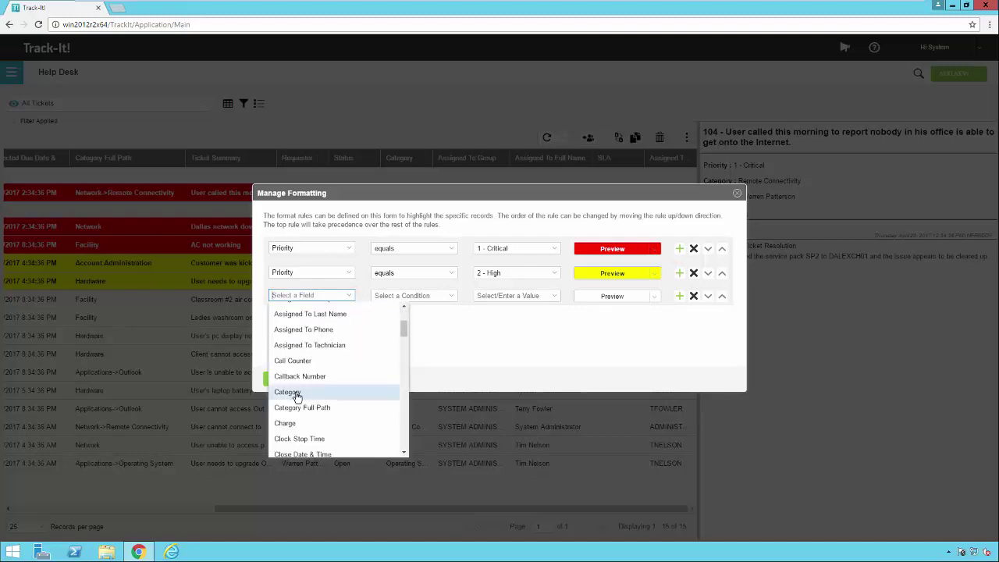
left_click(296, 395)
left_click(451, 297)
left_click(428, 314)
- Make the rule match Network with a cyan background colour and apply it to the grid
left_click(554, 297)
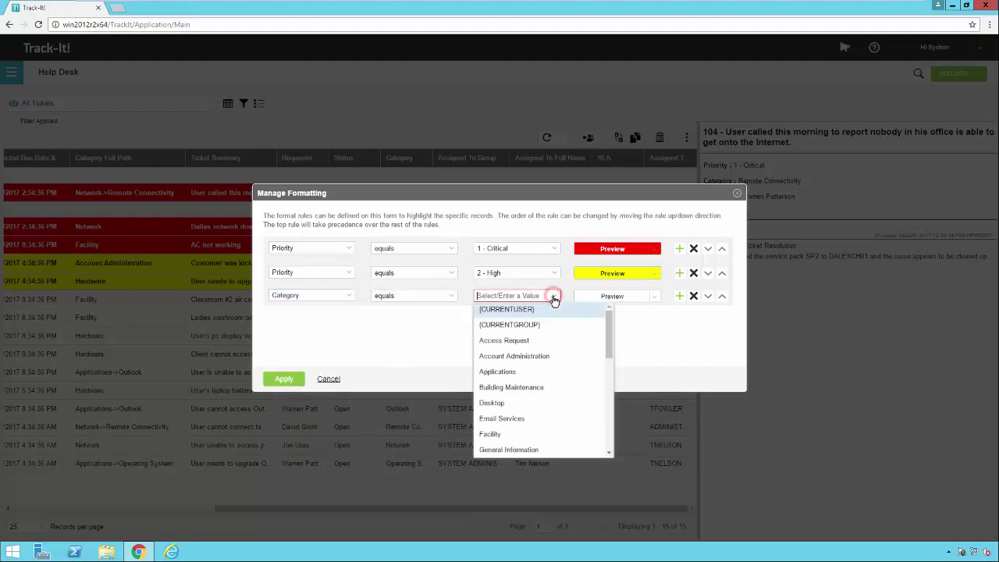
scroll(500, 390, "down", 3)
left_click(491, 408)
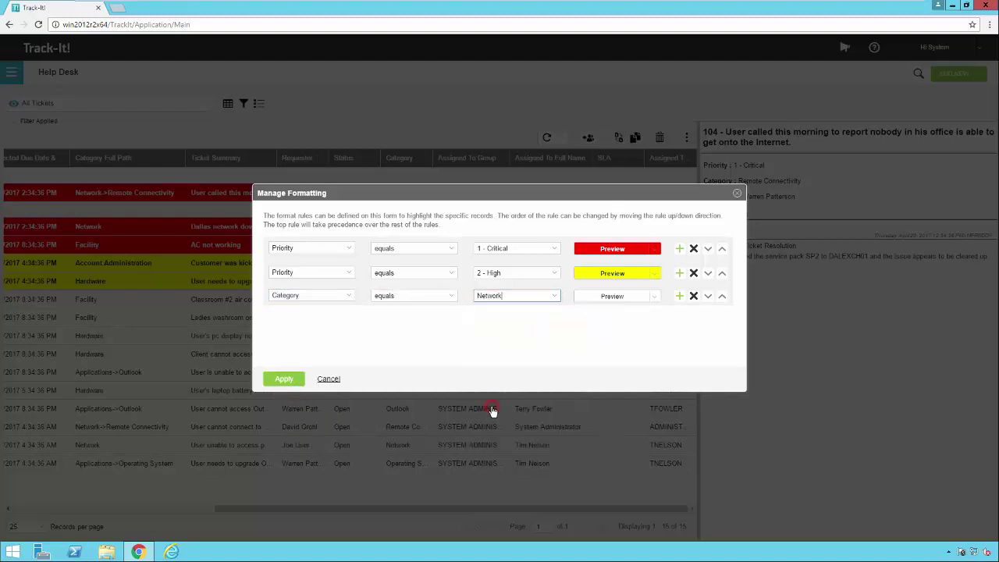
left_click(654, 297)
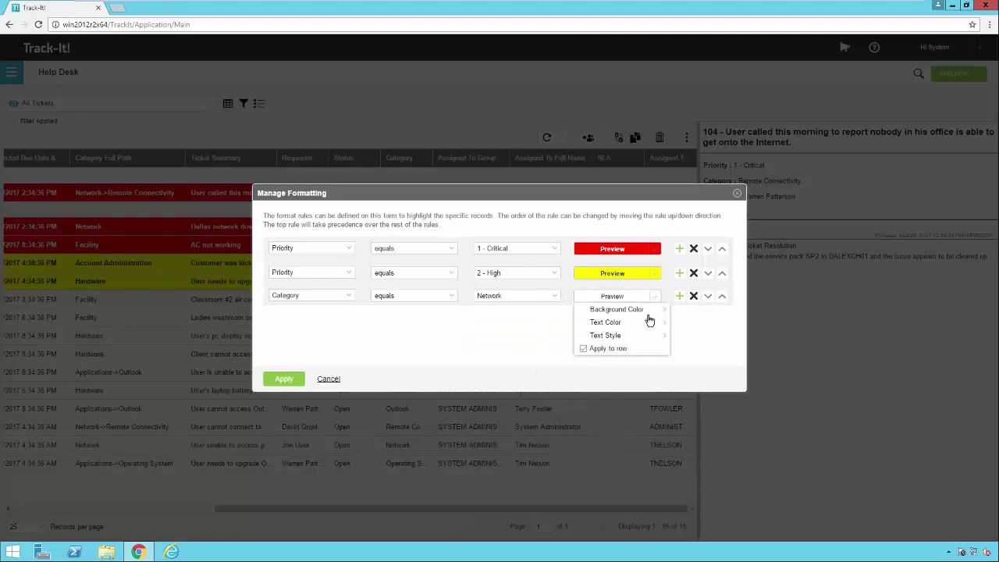
mouse_move(650, 314)
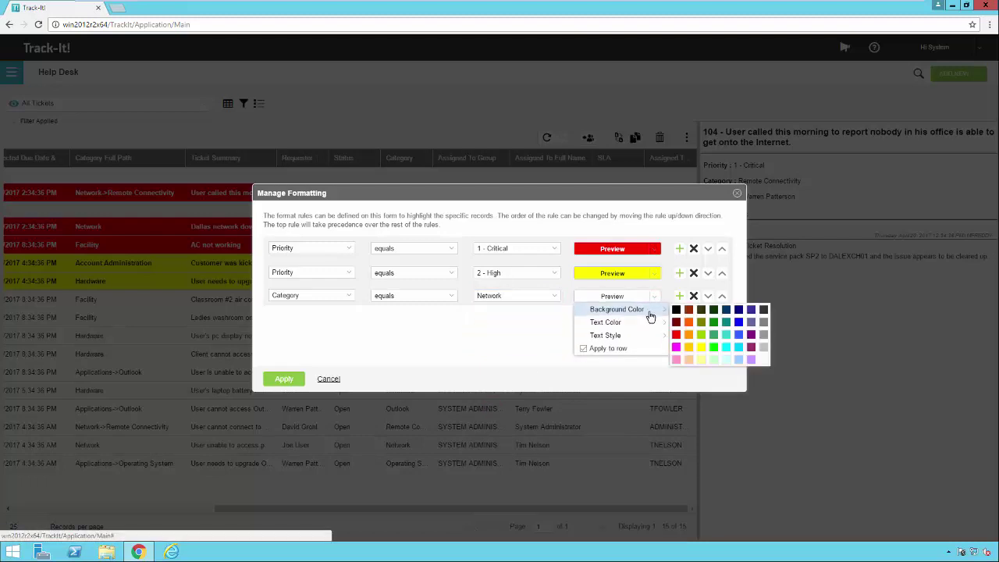
left_click(726, 347)
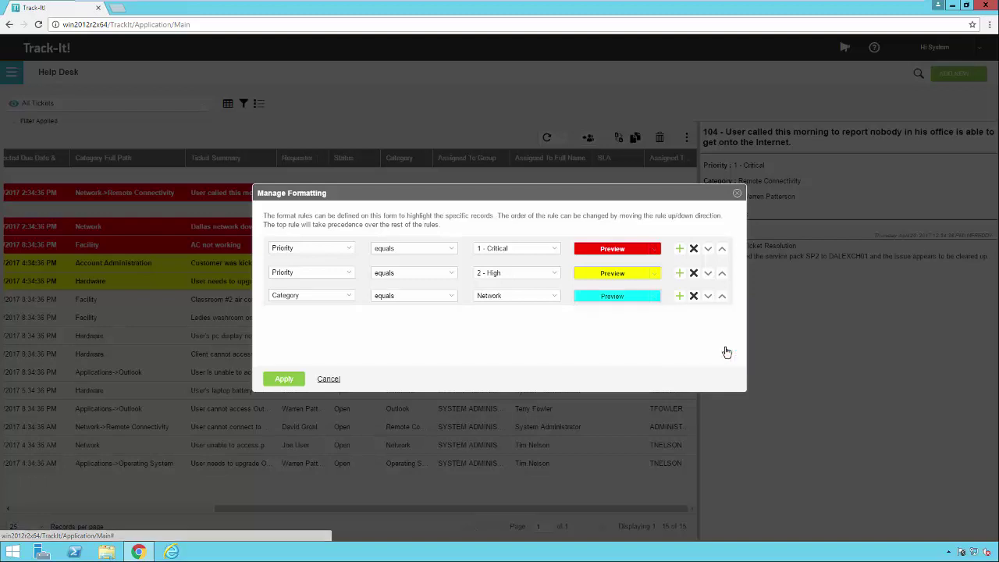
left_click(301, 382)
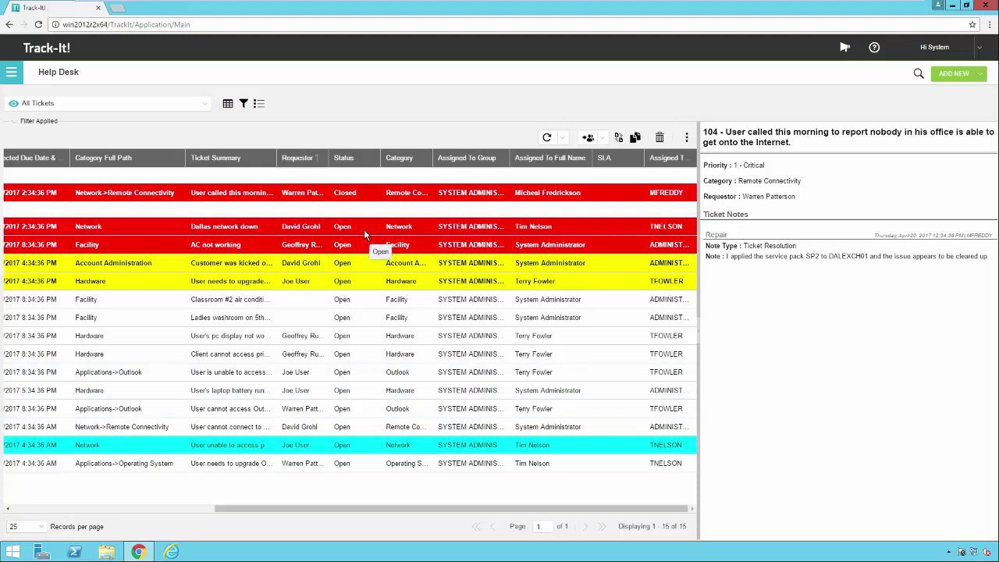
- Scroll the reloaded grid fully left so Ticket ID and Priority columns show again
left_click(20, 513)
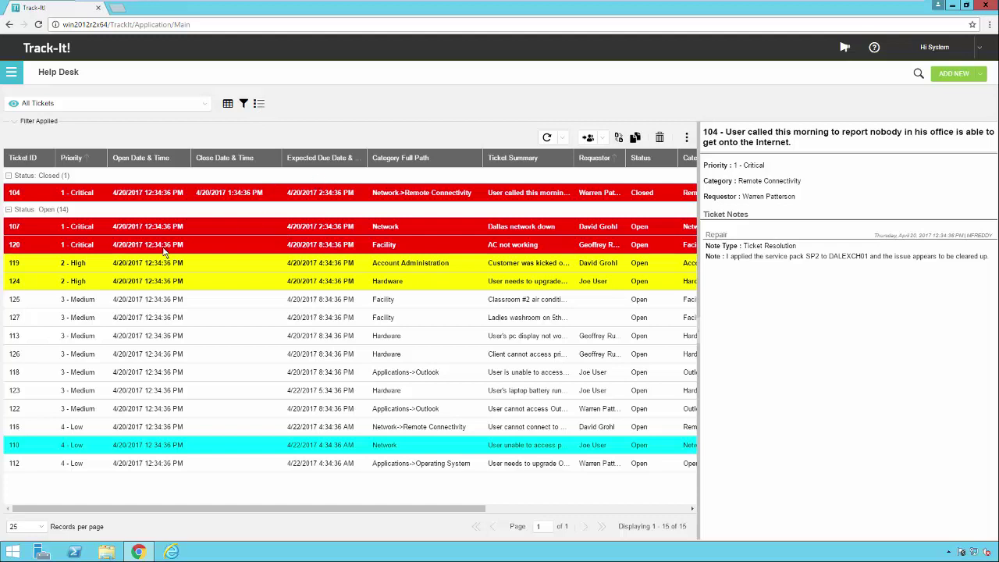
- Move the Category/Network rule above both Priority rules to the top, apply, and reopen the rules
left_click(258, 105)
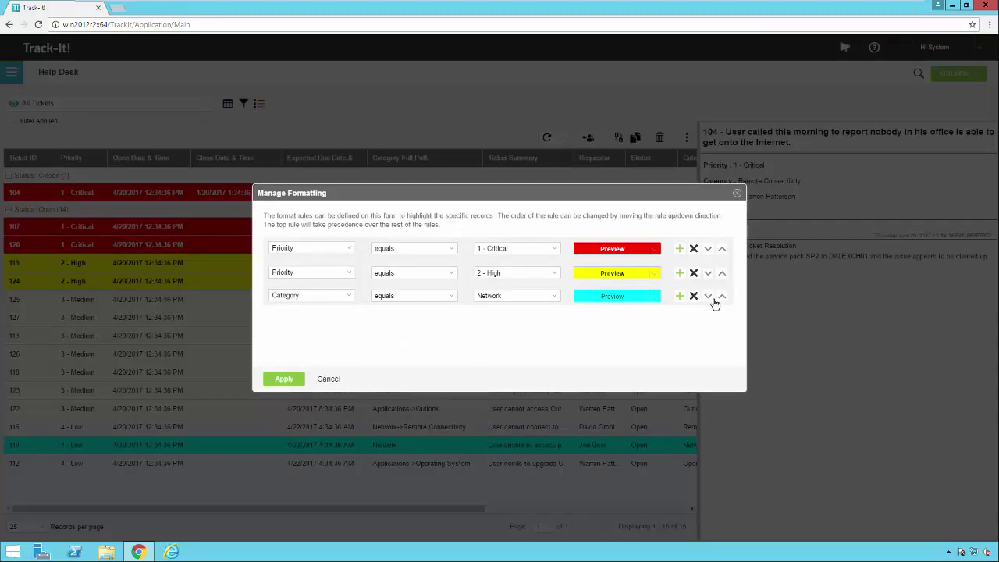
left_click(722, 296)
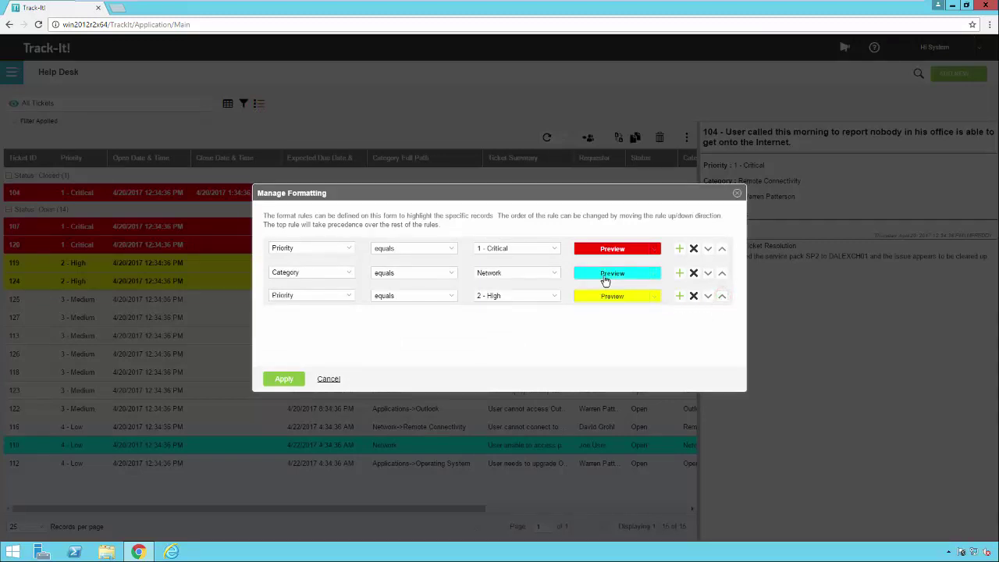
left_click(722, 273)
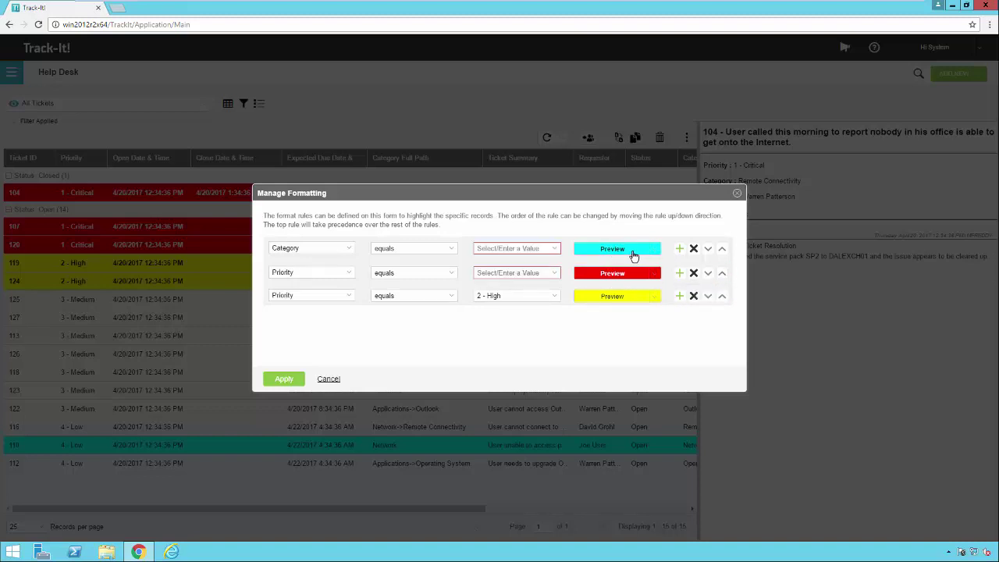
left_click(285, 380)
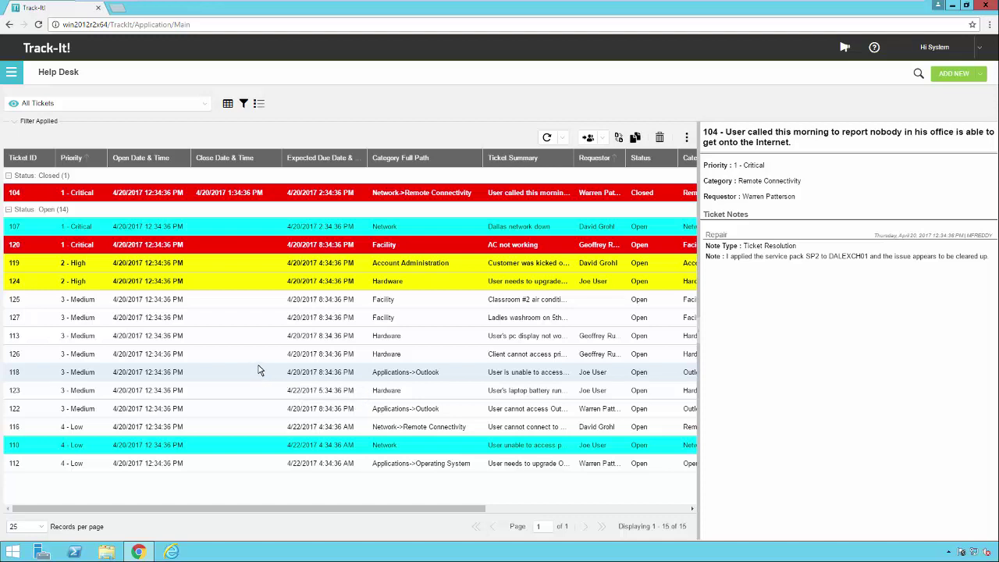
left_click(261, 107)
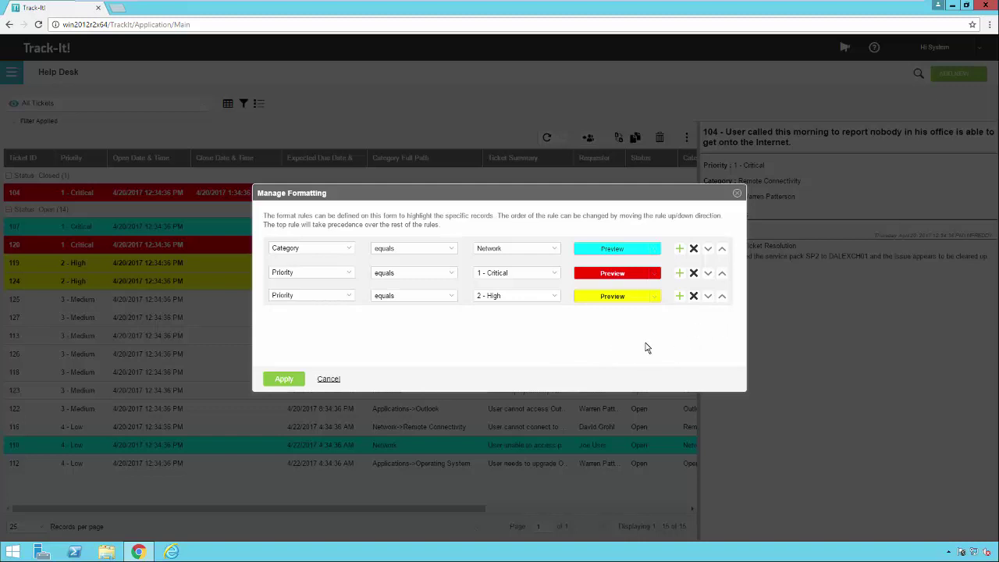
- Sort tickets by Ticket ID descending and turn off Show In Groups for the Status grouping
left_click(327, 380)
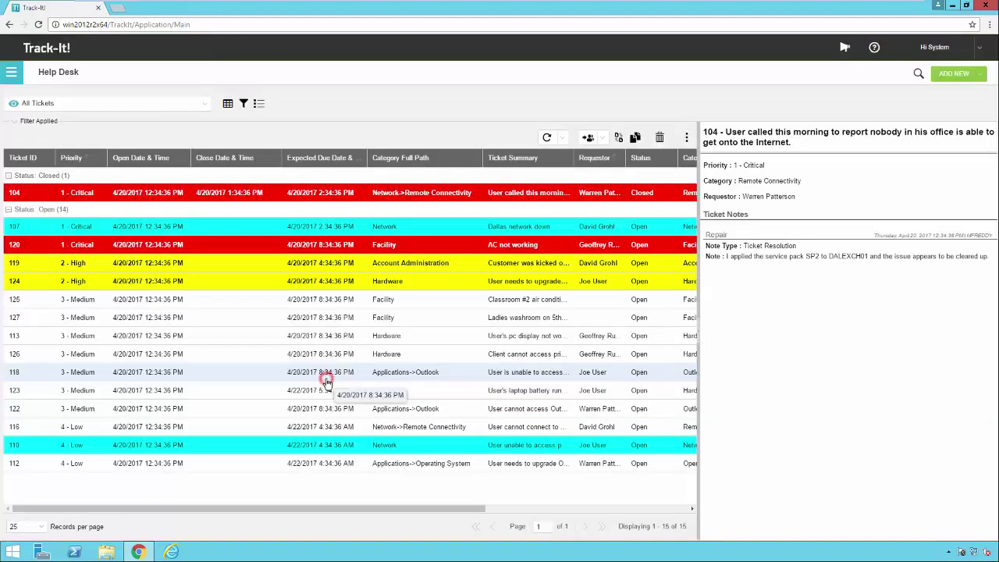
left_click(42, 161)
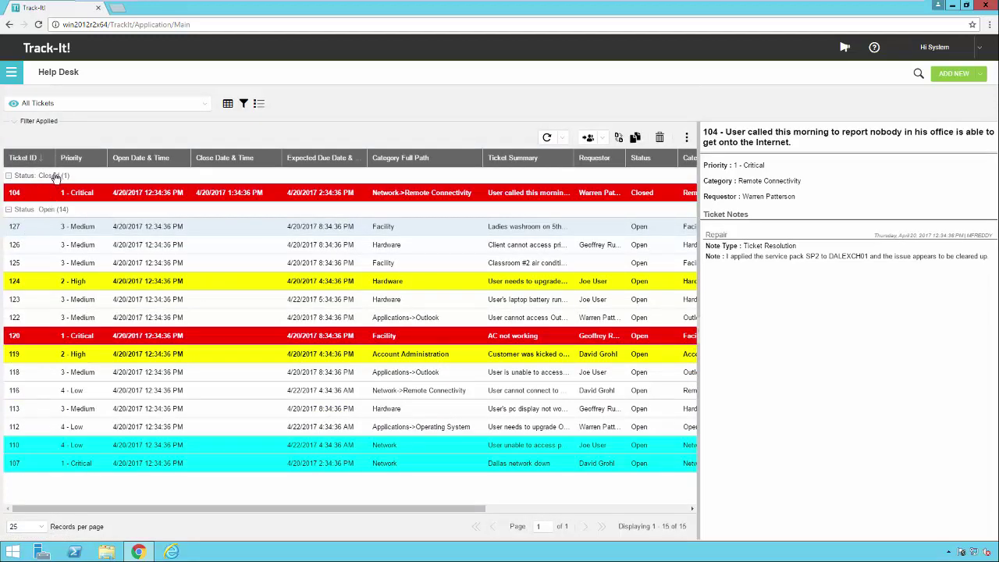
left_click(51, 158)
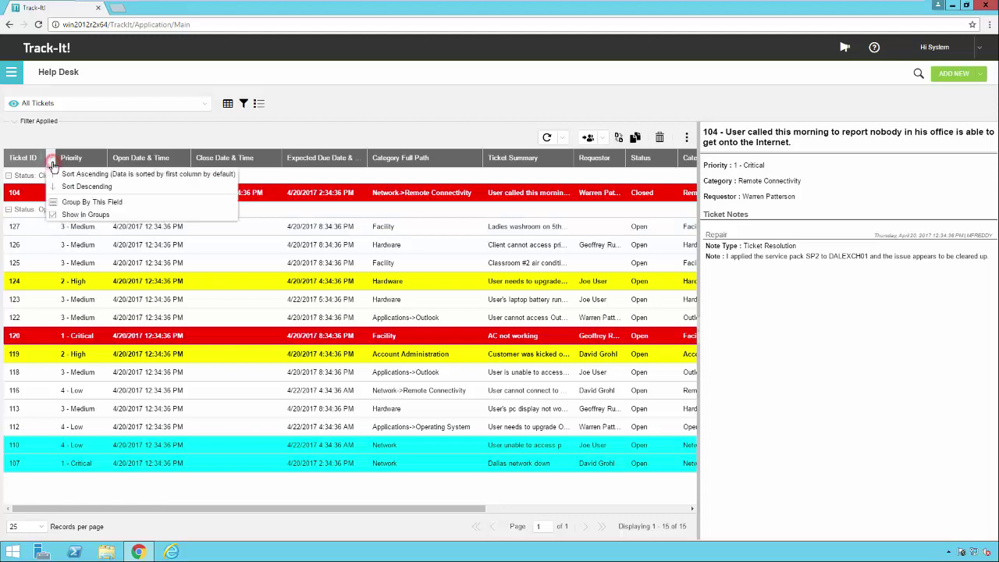
left_click(56, 214)
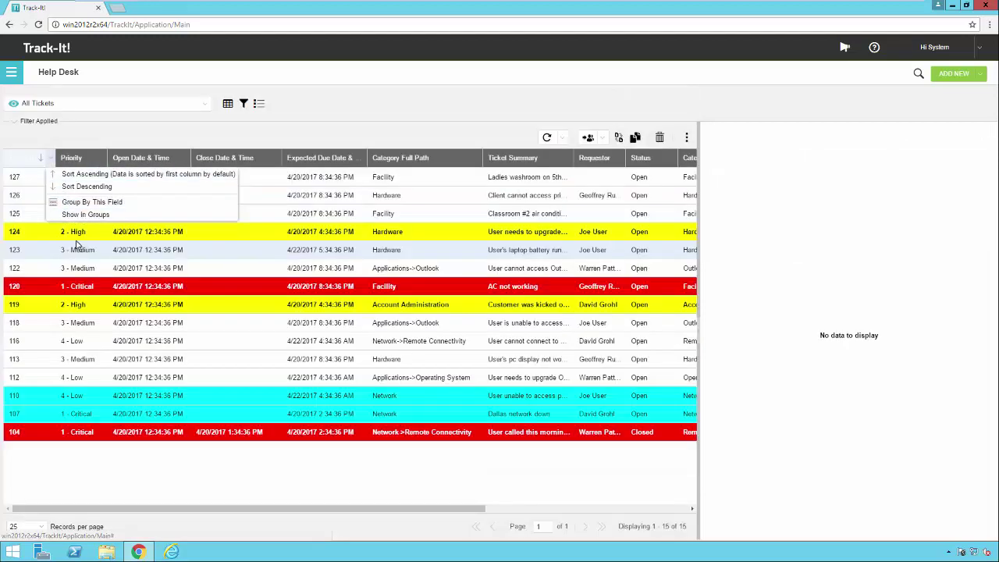
left_click(36, 178)
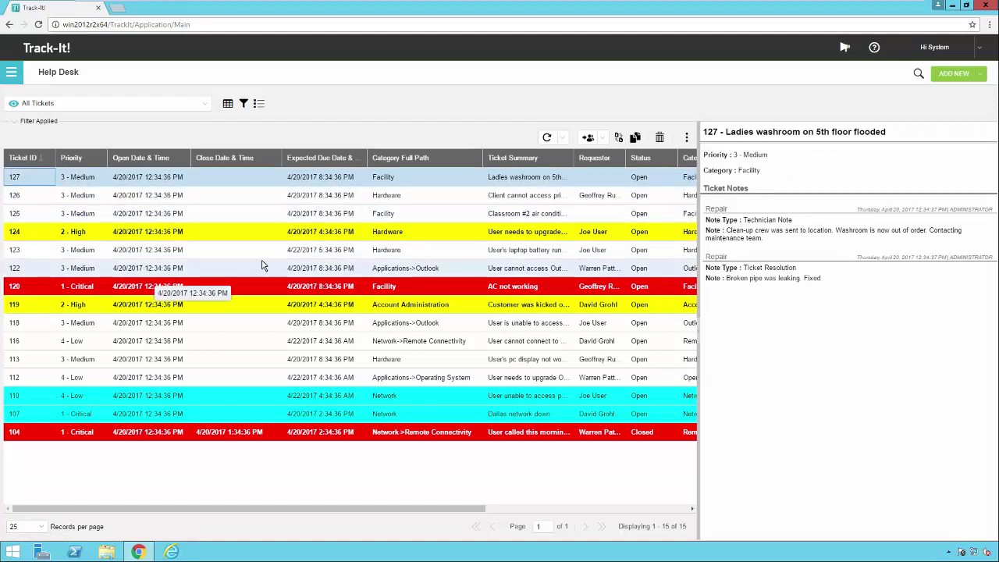
- Set the grid to refresh automatically every 5 minutes and bring up the views list
left_click(564, 143)
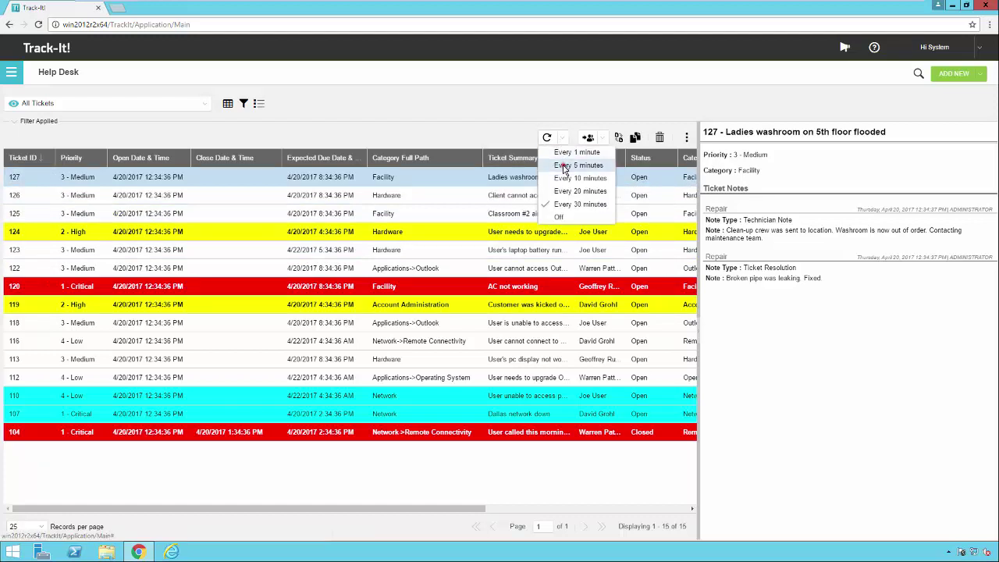
left_click(563, 165)
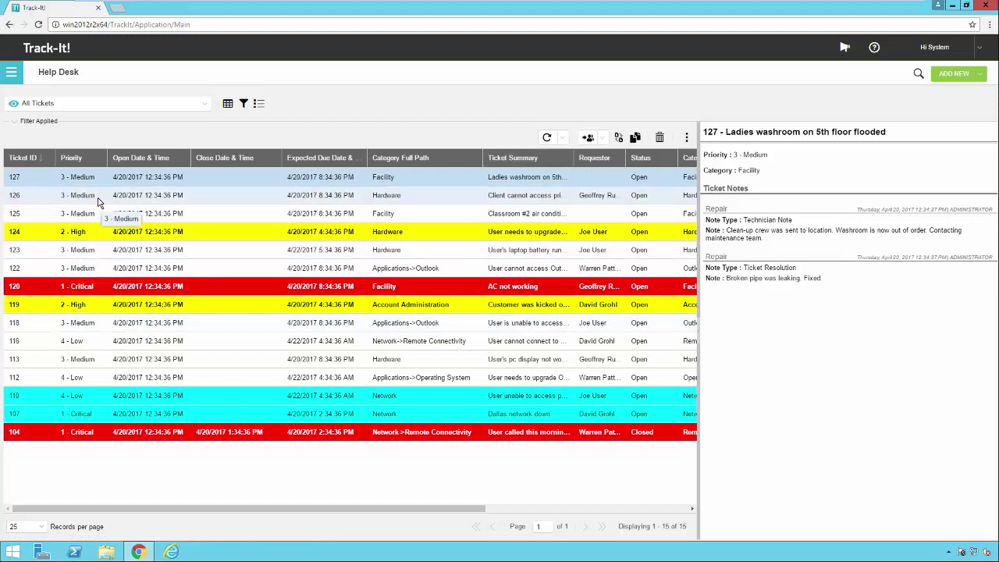
left_click(205, 104)
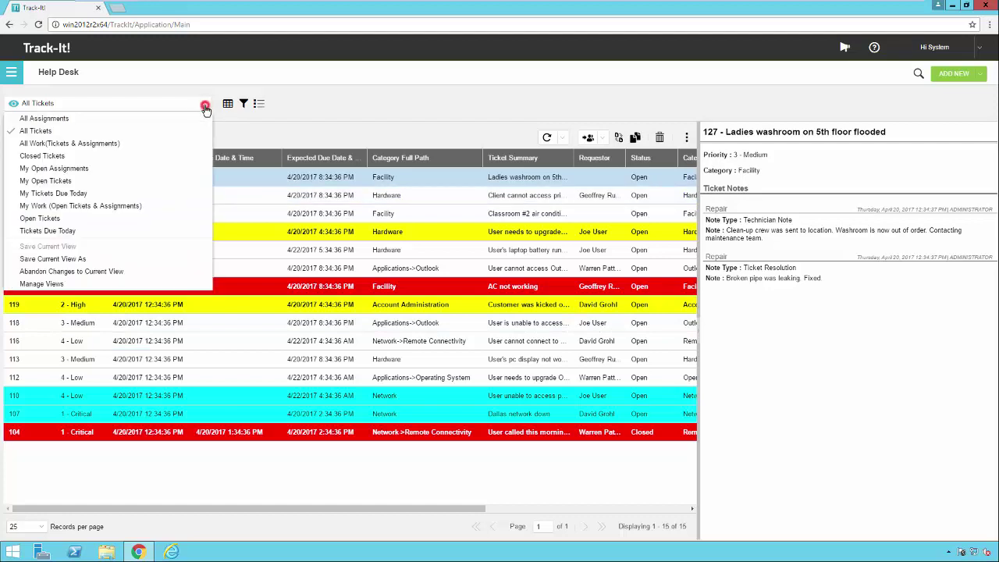
- Save the current grid layout as a Private view named '_My Custom View'
left_click(89, 259)
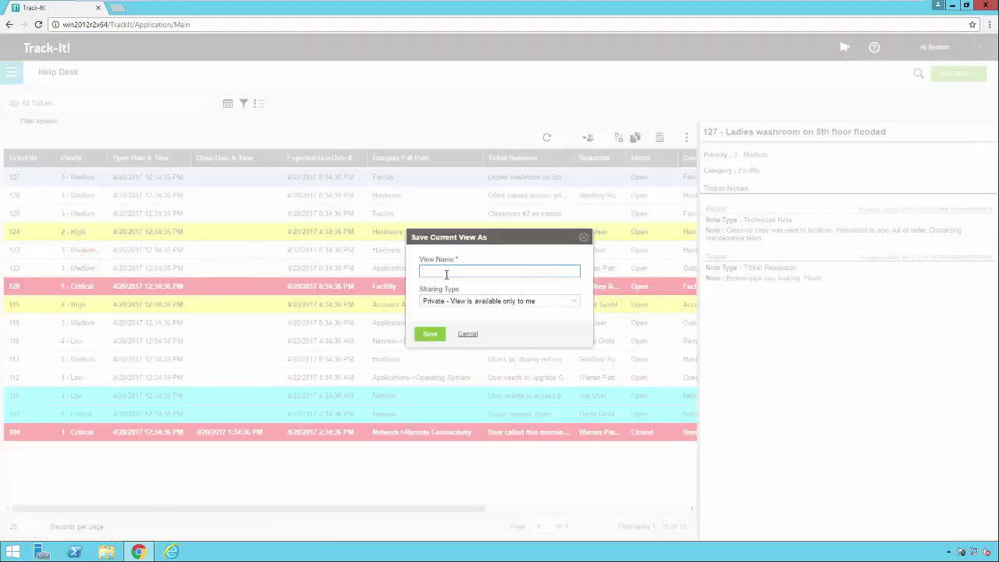
type("_My Custom View")
left_click(574, 301)
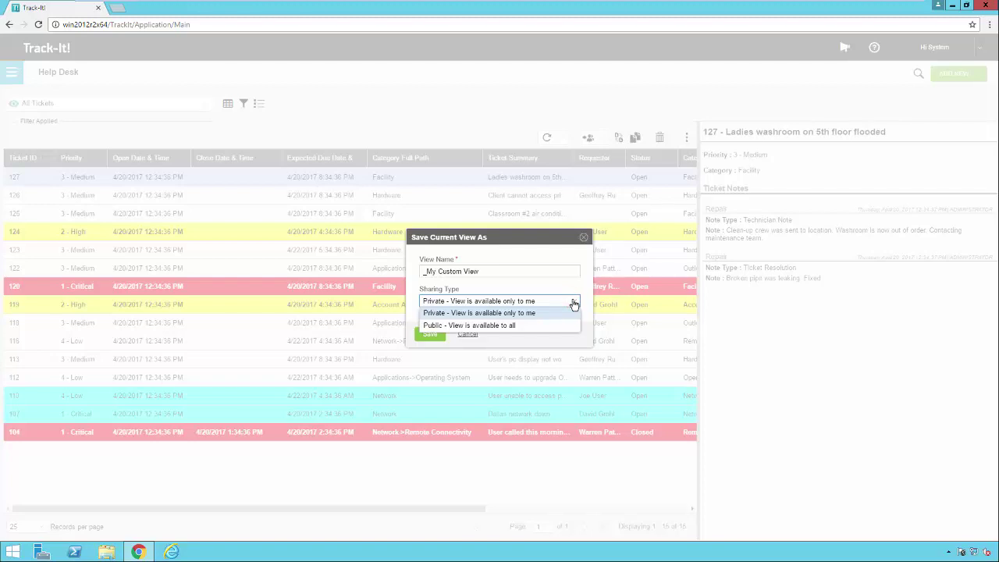
left_click(572, 302)
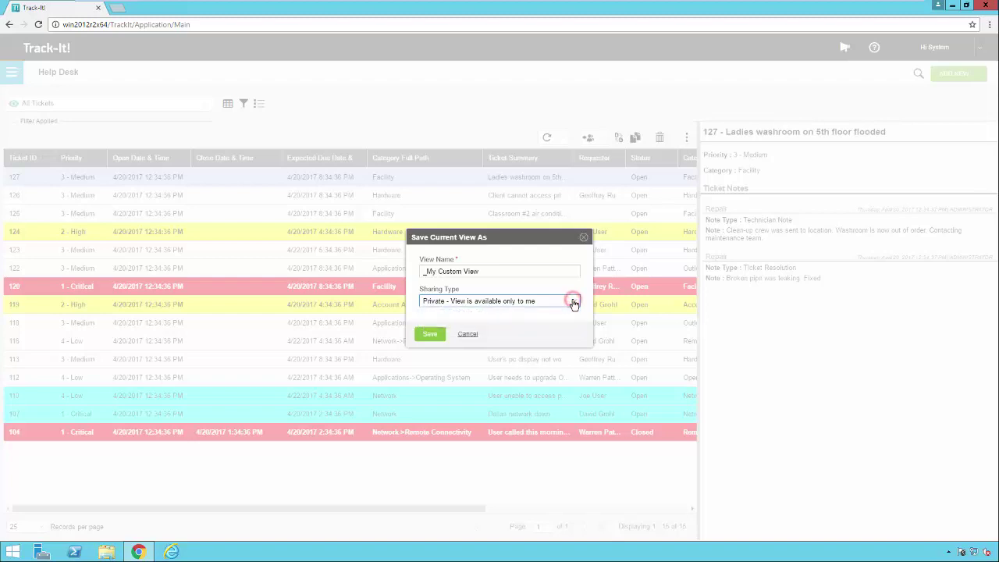
left_click(428, 335)
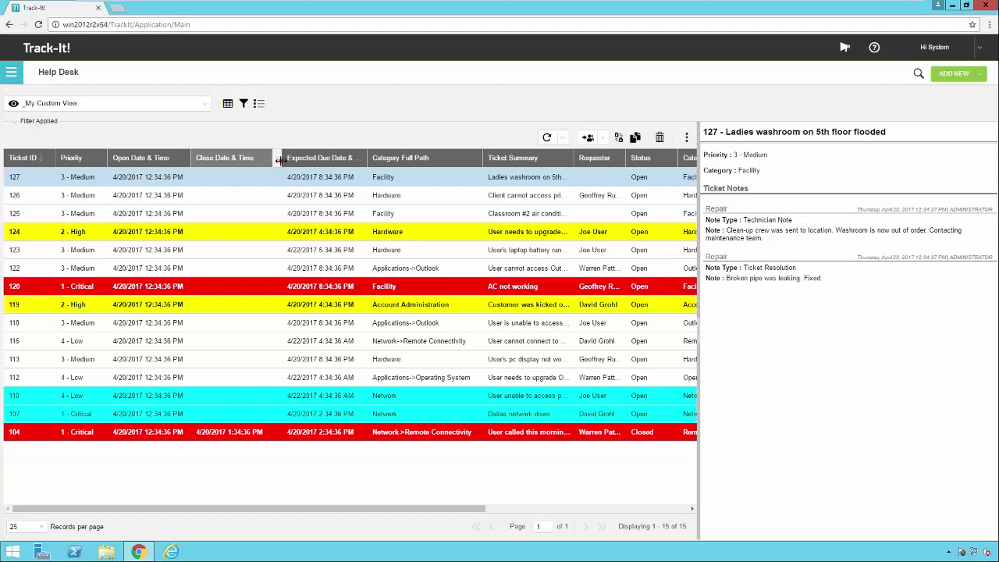
left_click_drag(278, 162, 265, 160)
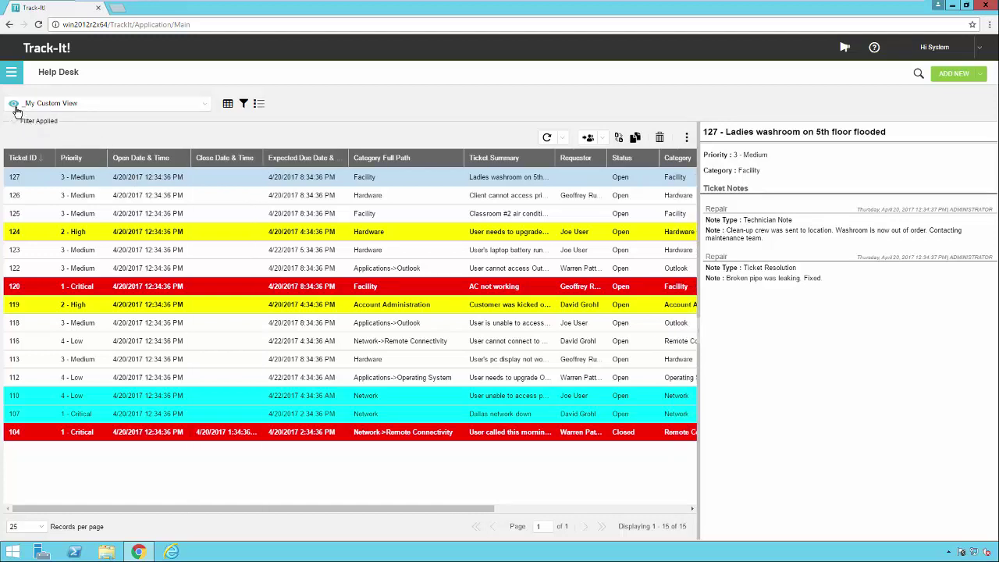
left_click(204, 109)
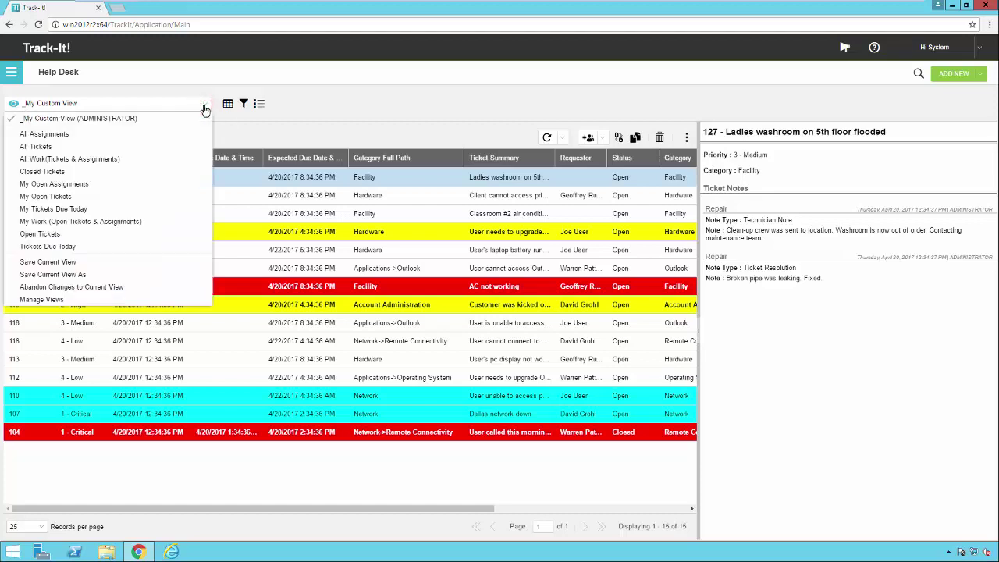
left_click(43, 159)
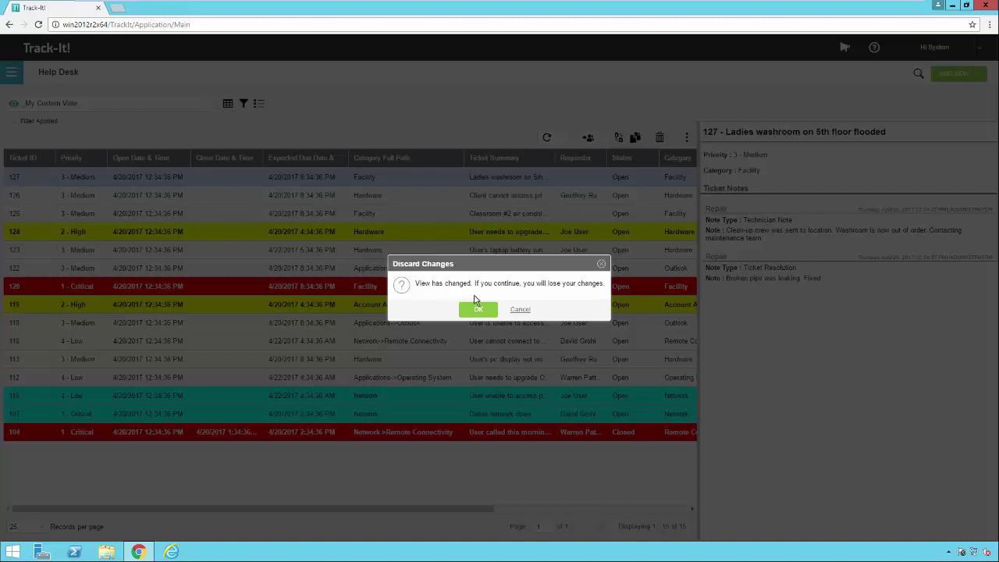
left_click(521, 310)
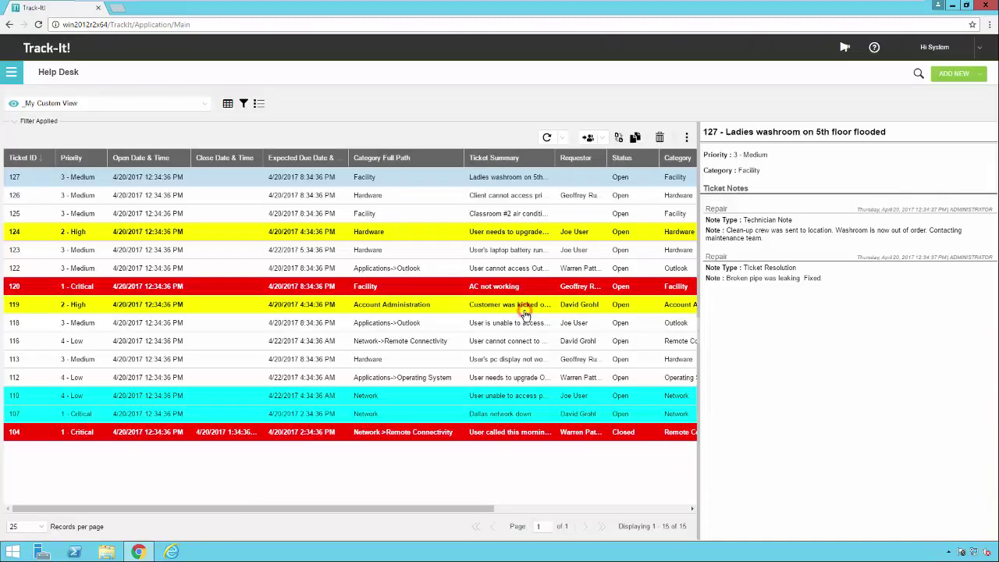
left_click(205, 103)
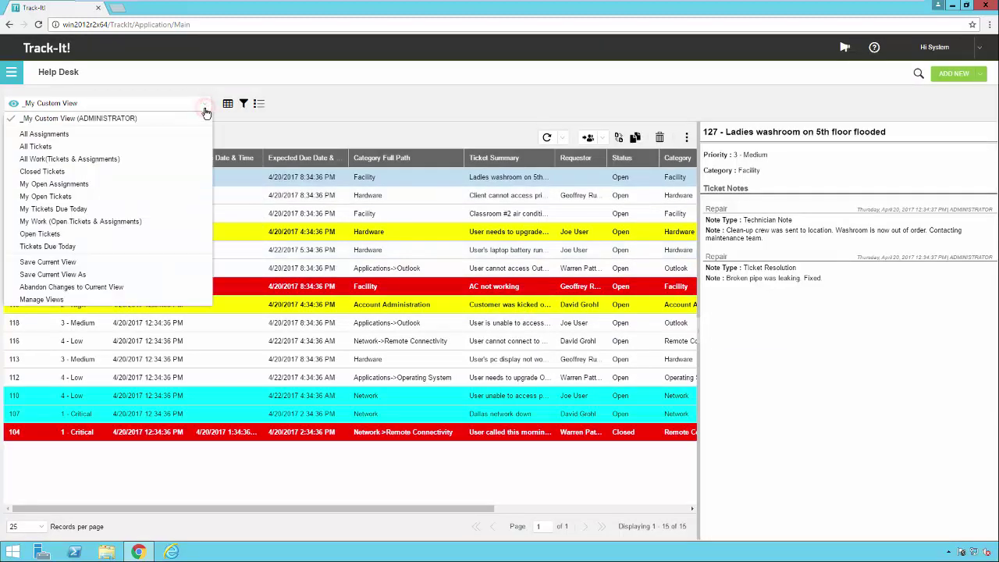
left_click(95, 287)
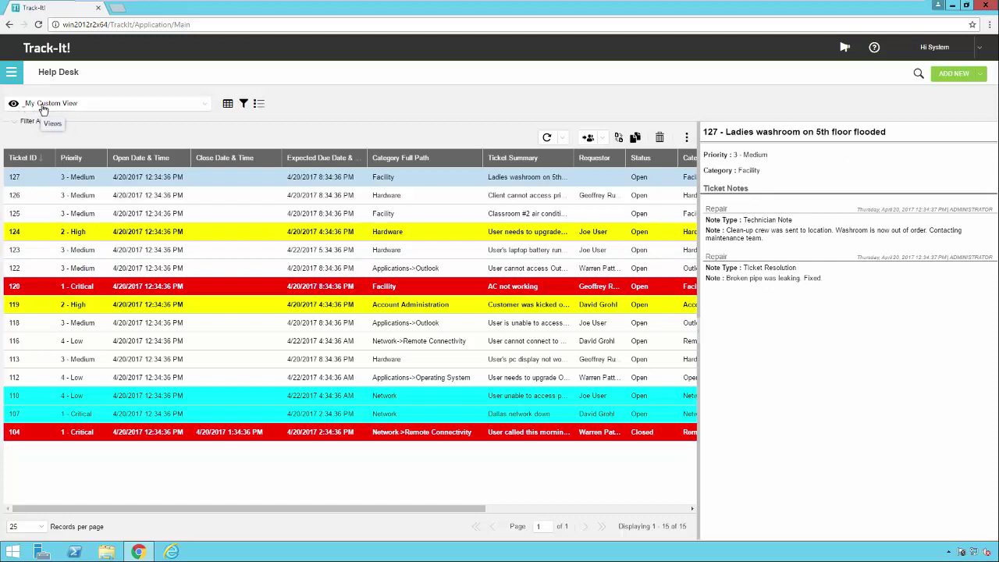
left_click(206, 105)
- Add a Status Type equals O filter condition and apply it, leaving 14 open tickets
left_click(244, 102)
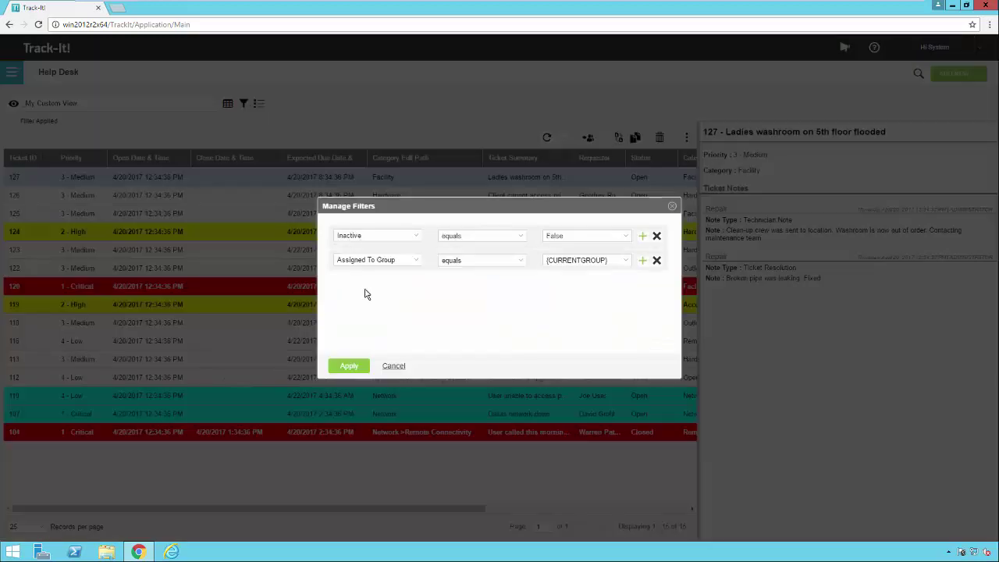
left_click(642, 260)
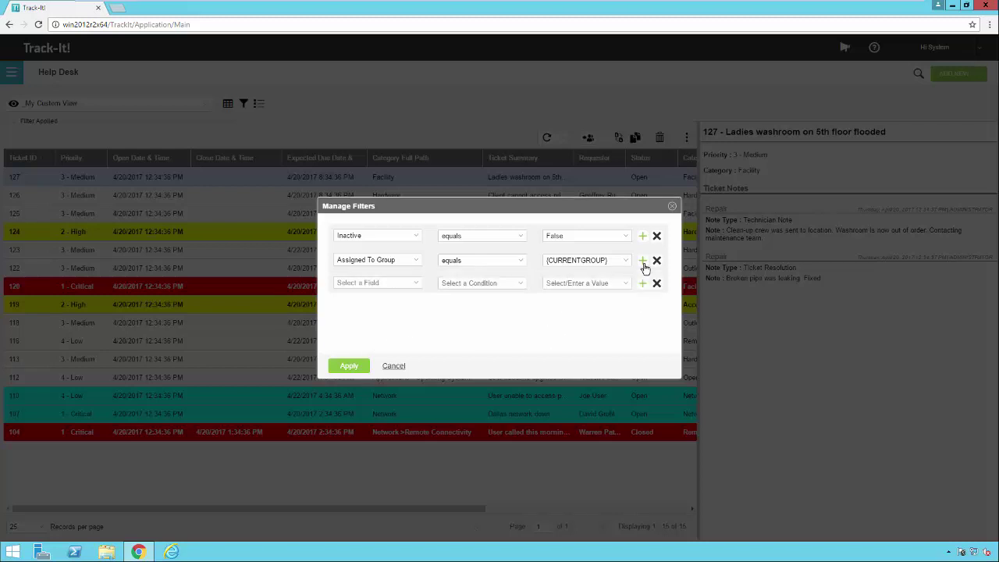
left_click(418, 286)
type("status")
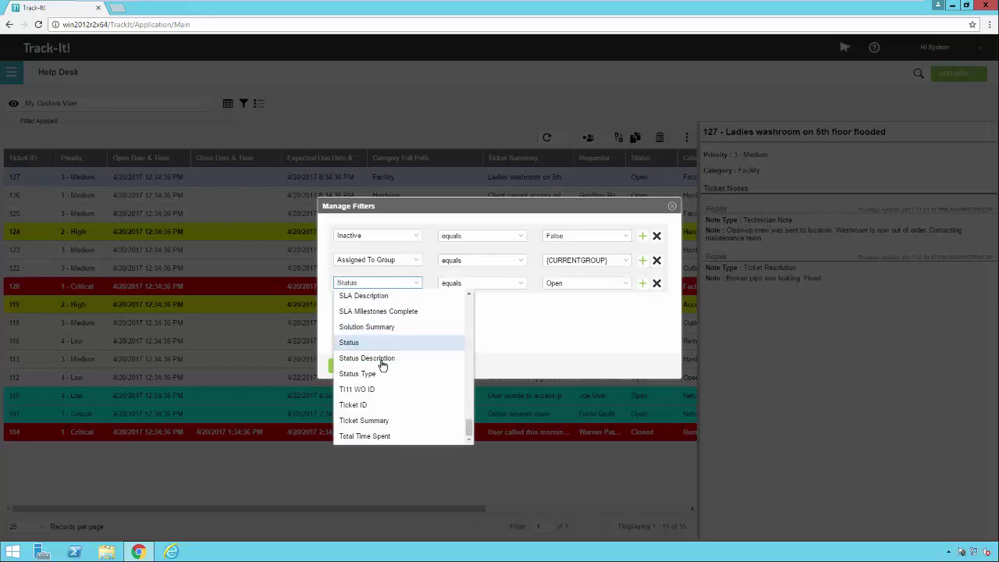
left_click(375, 374)
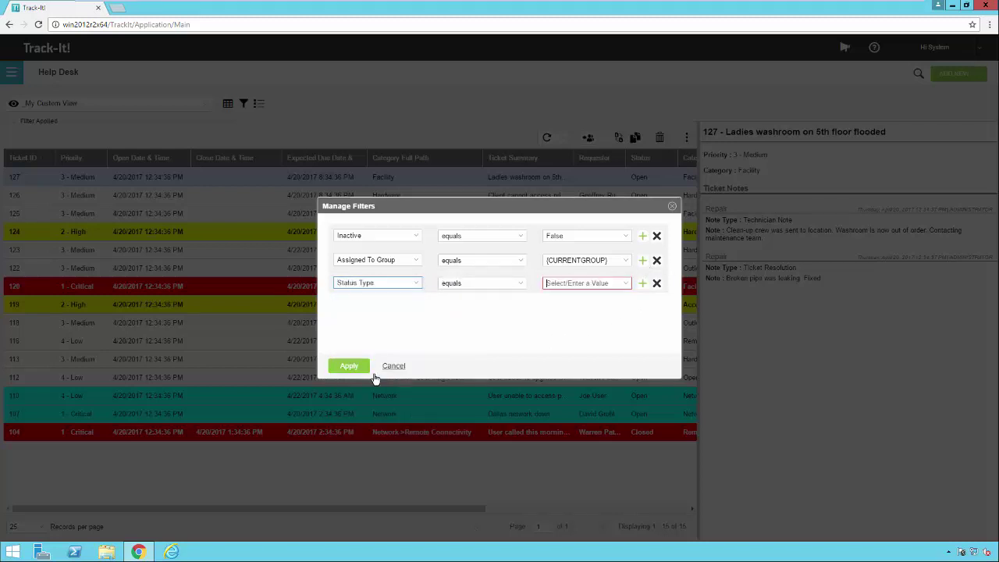
left_click(626, 283)
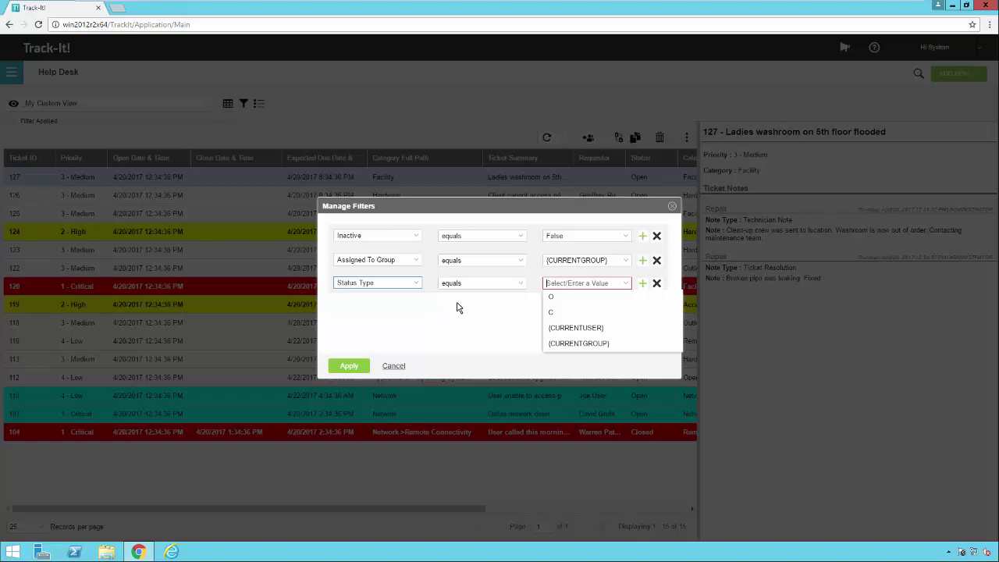
left_click(552, 297)
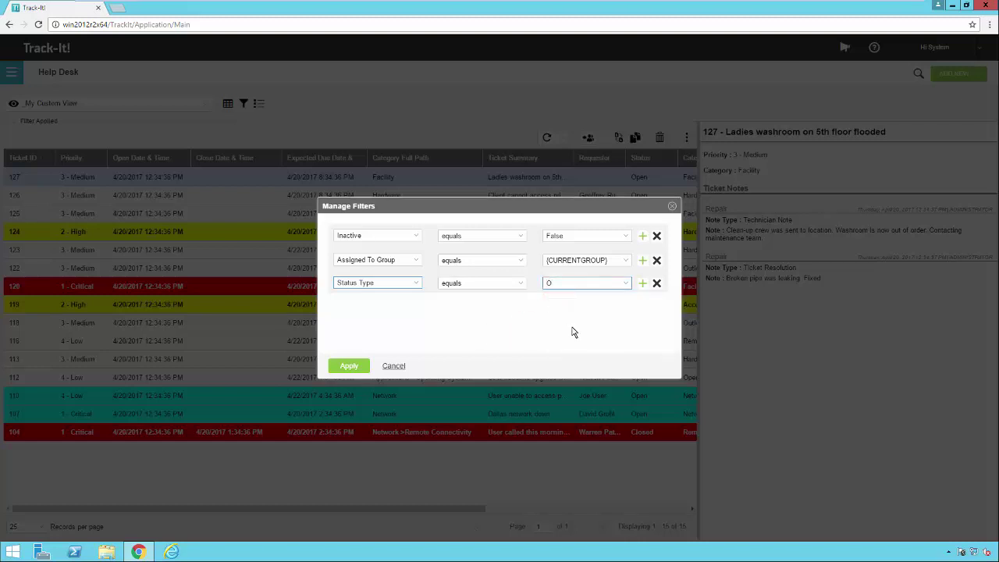
left_click(350, 368)
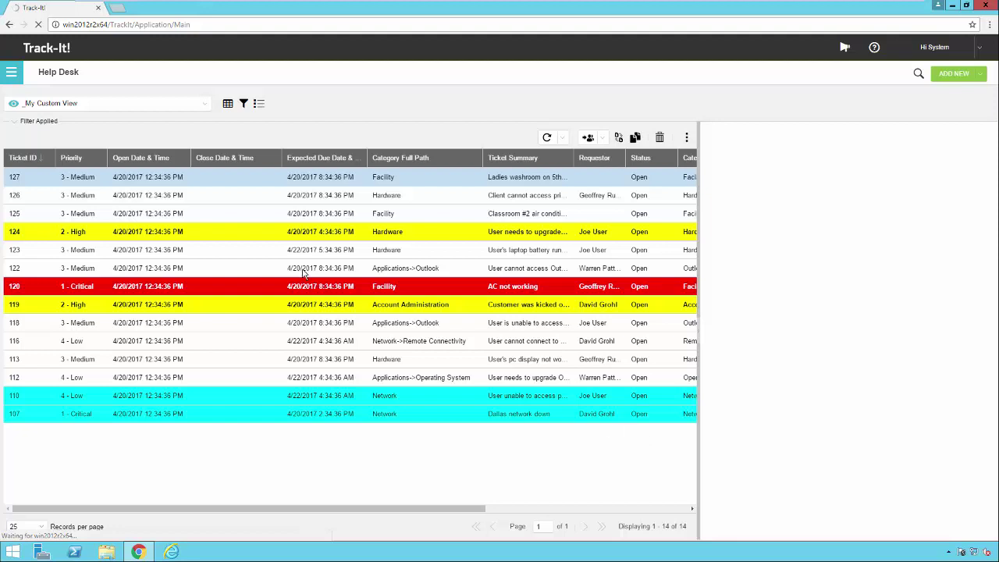
- Save the filtered grid as a new view named 'My Open Tickets View'
left_click(206, 109)
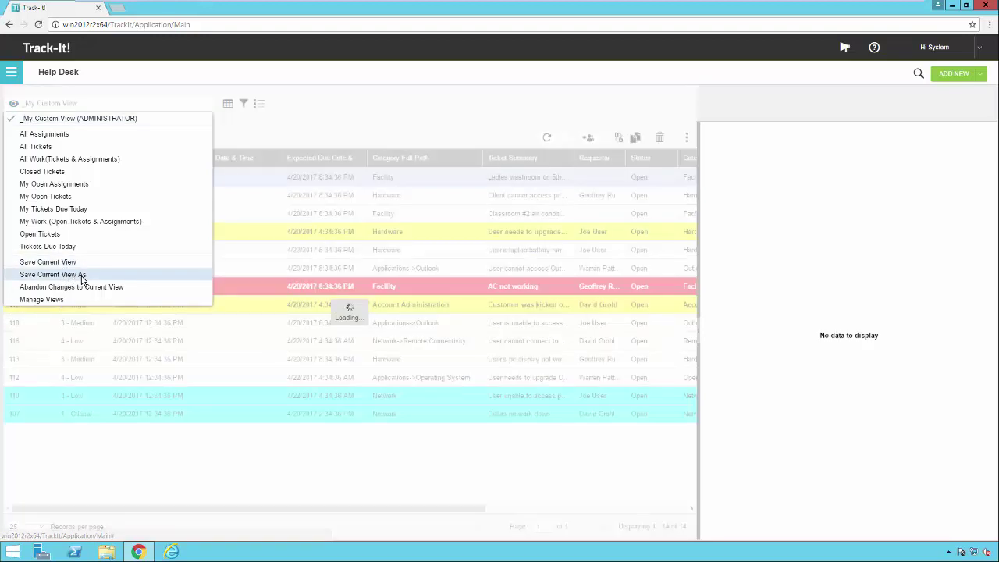
left_click(81, 275)
type("My Open Tickets View")
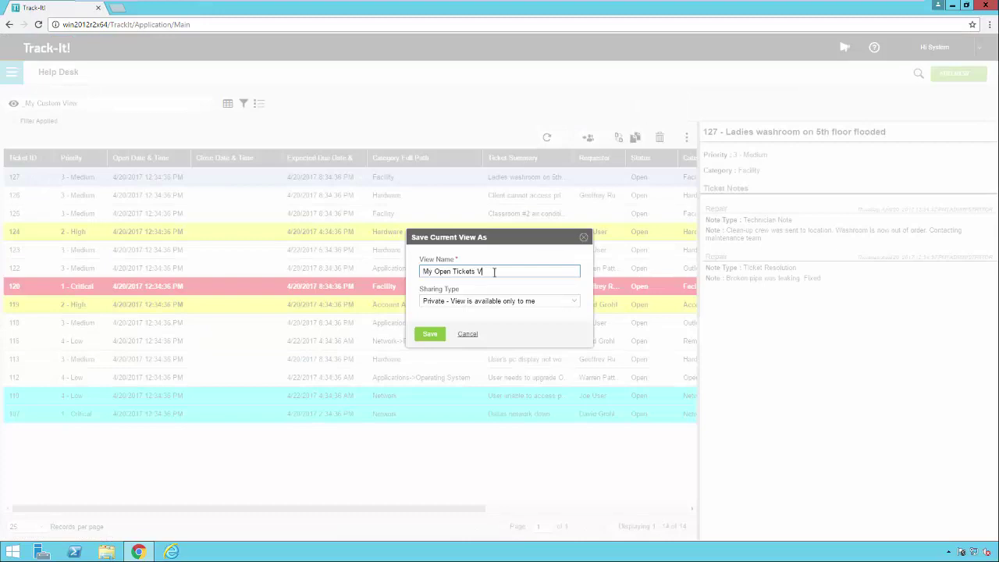
left_click(430, 334)
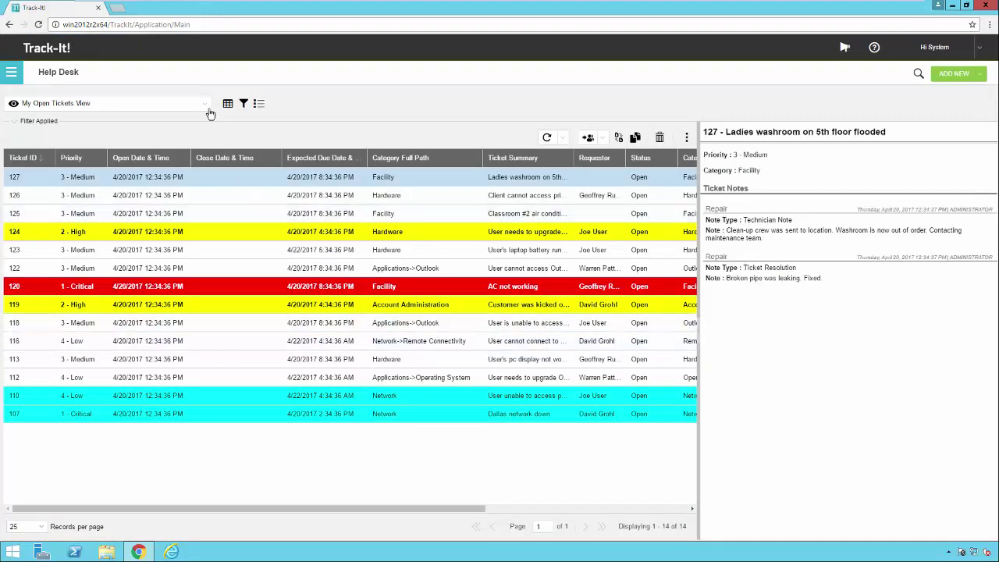
- Widen the Close Date column and start saving changes to the current view
left_click(204, 107)
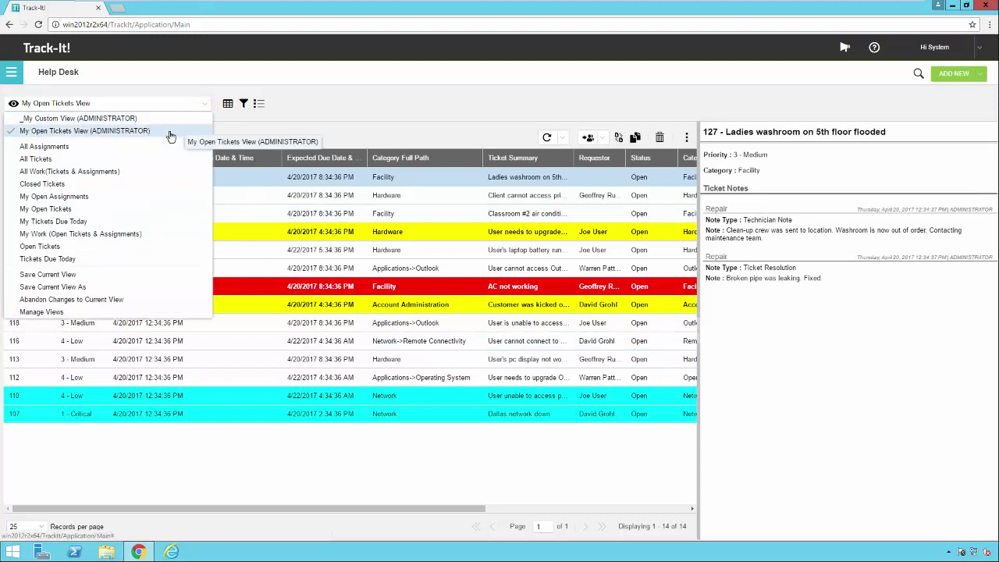
left_click(205, 107)
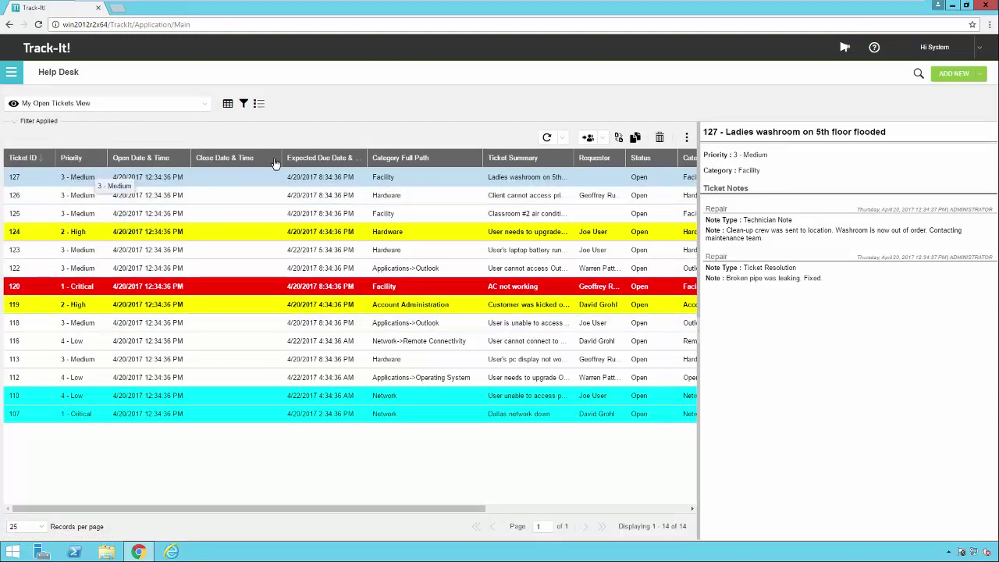
left_click_drag(282, 154, 292, 153)
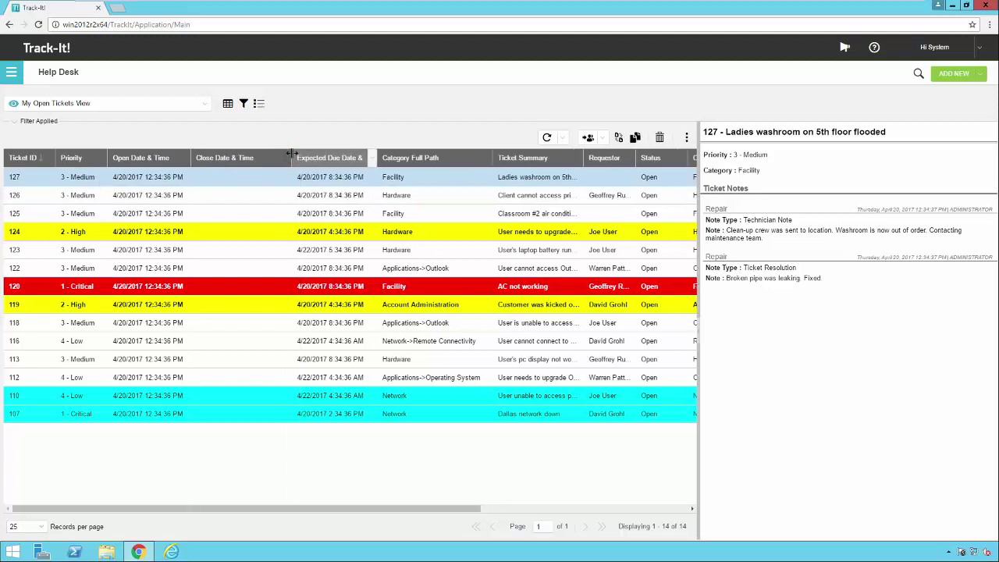
left_click(205, 106)
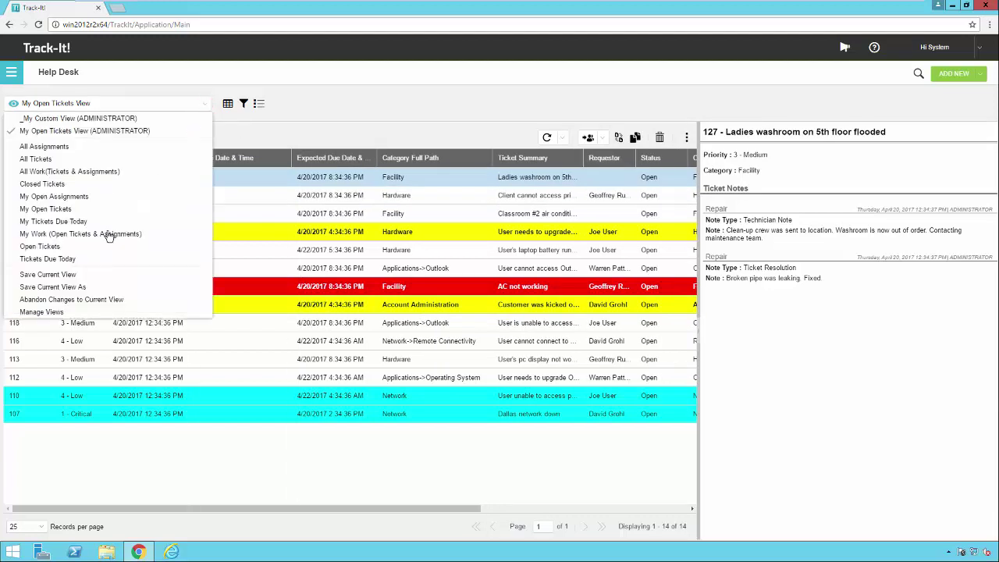
left_click(67, 275)
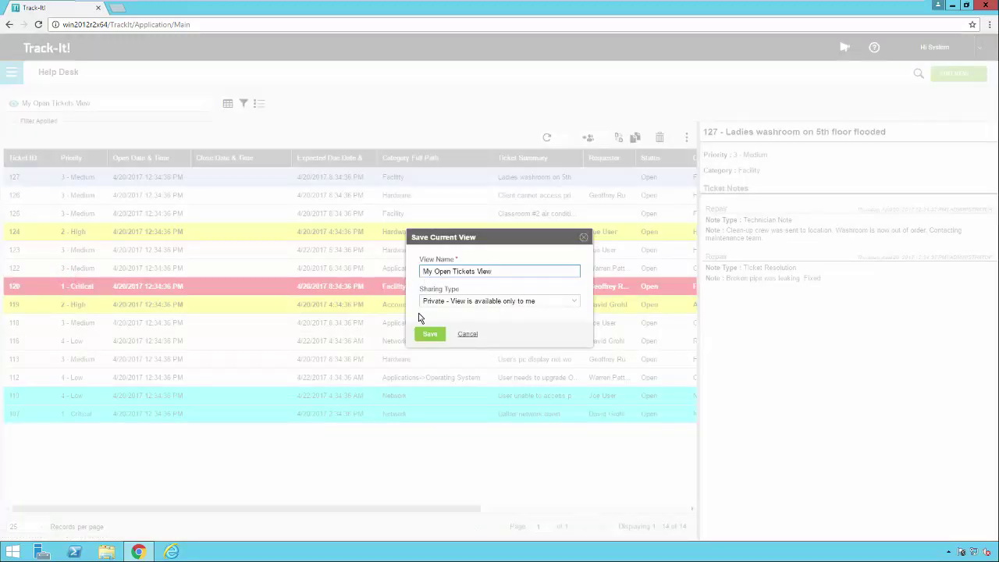
- Save the view with the wider Close Date column, then re-save it as Public - View is available to all
left_click(429, 336)
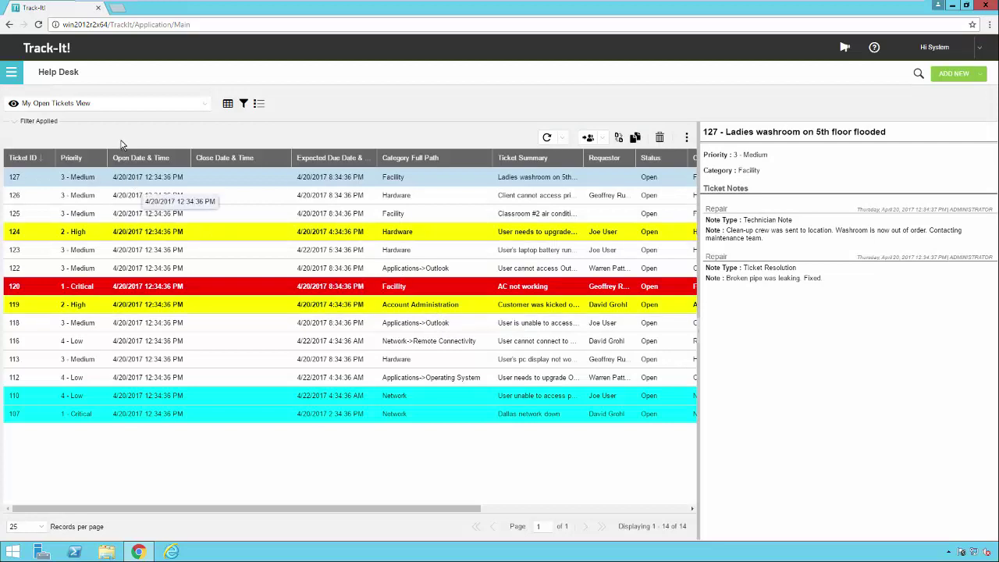
left_click(207, 104)
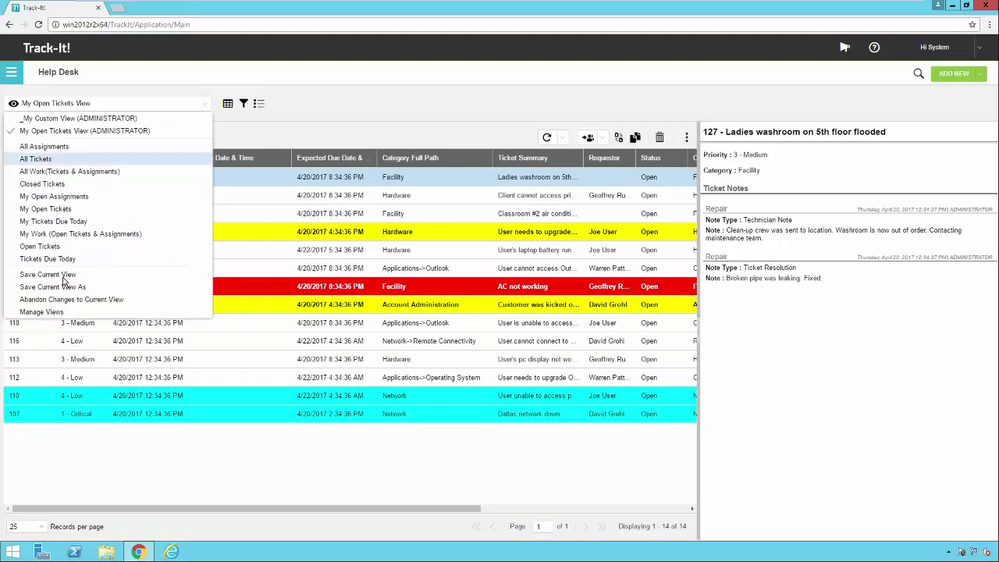
left_click(63, 276)
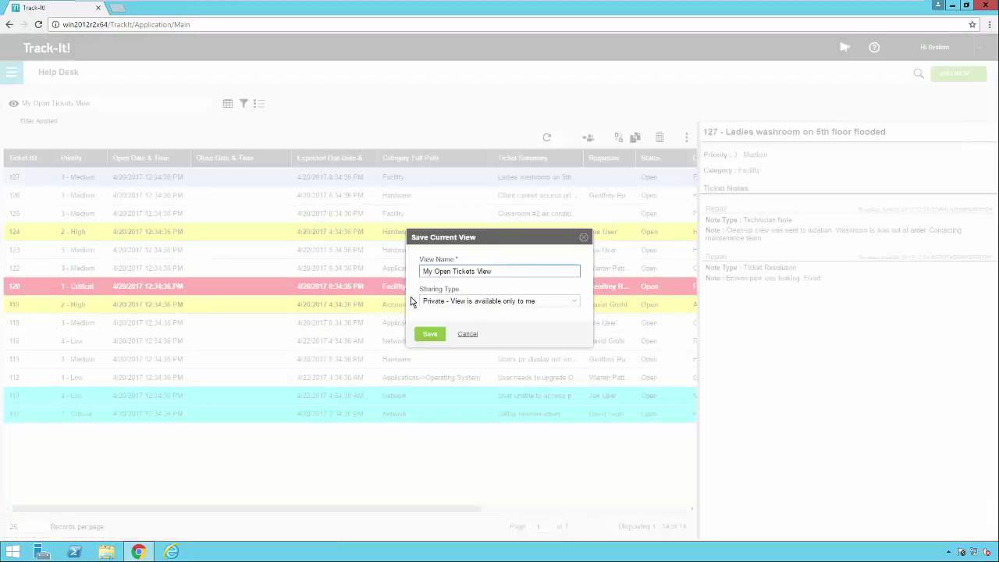
left_click(572, 302)
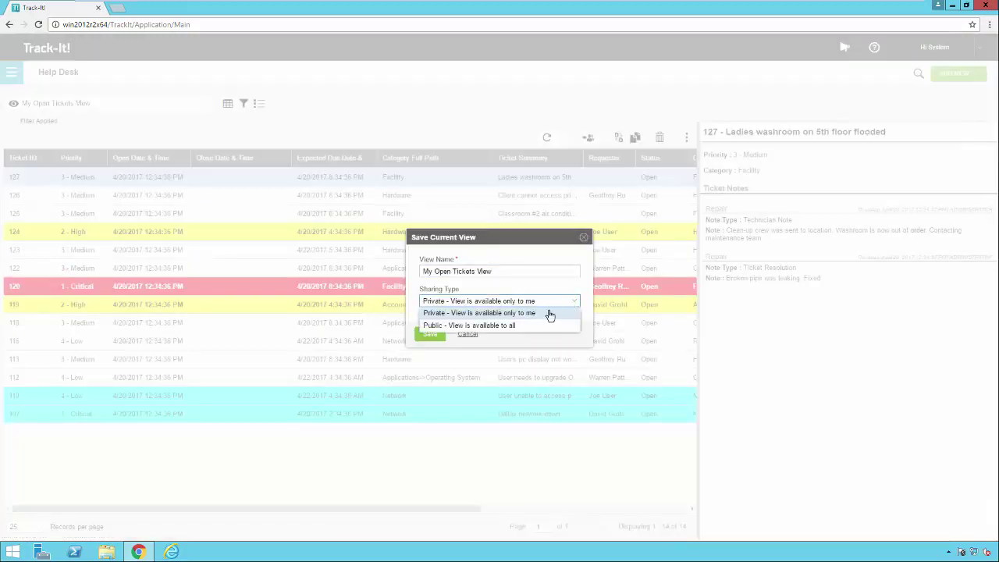
left_click(496, 325)
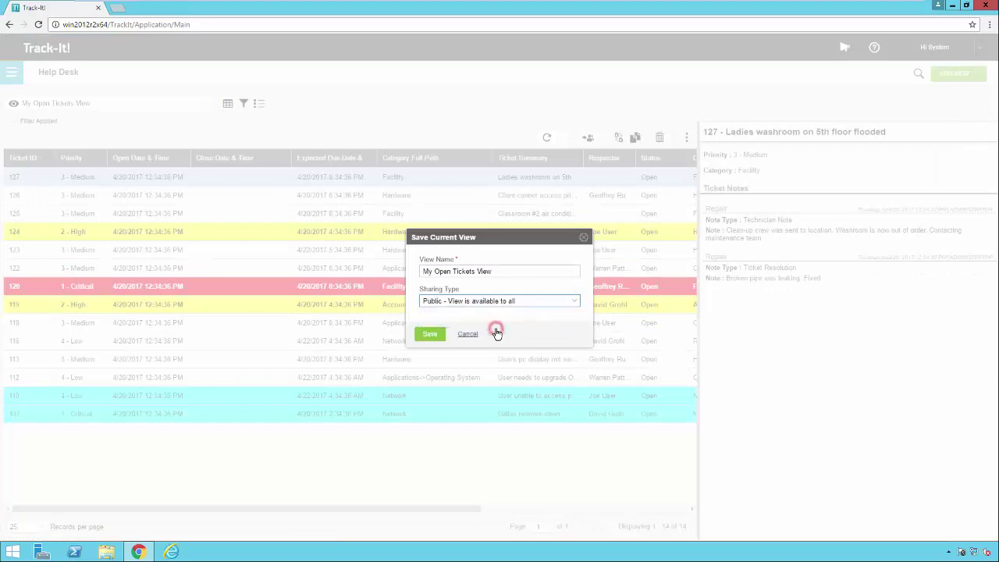
left_click(434, 336)
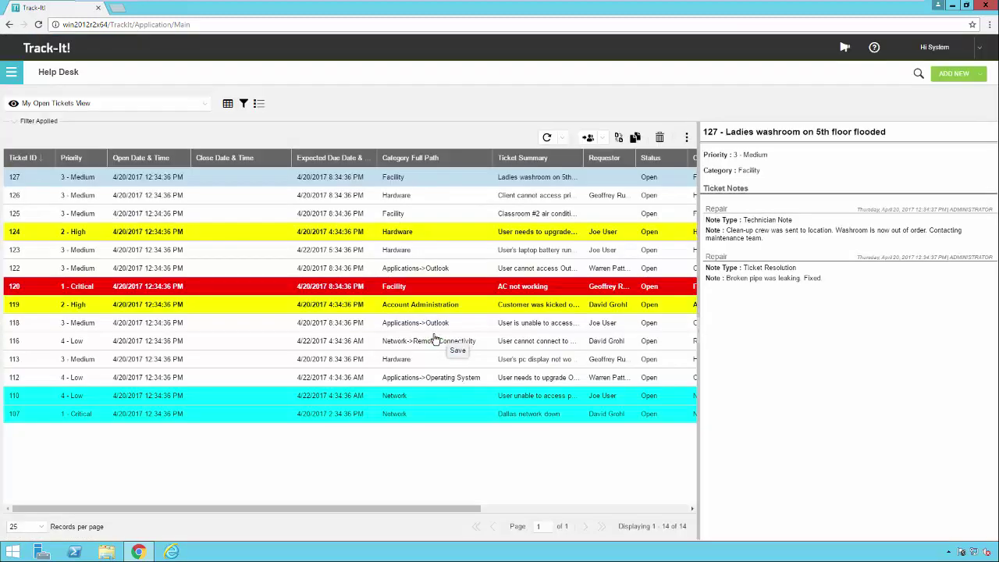
left_click(204, 105)
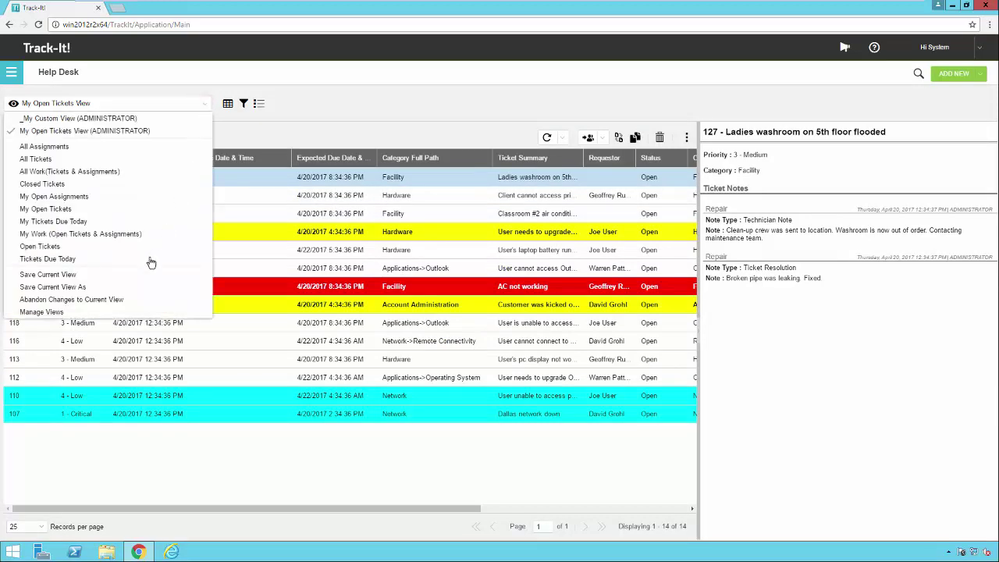
- Delete My Open Tickets View from Manage Views and close the dialog
left_click(51, 311)
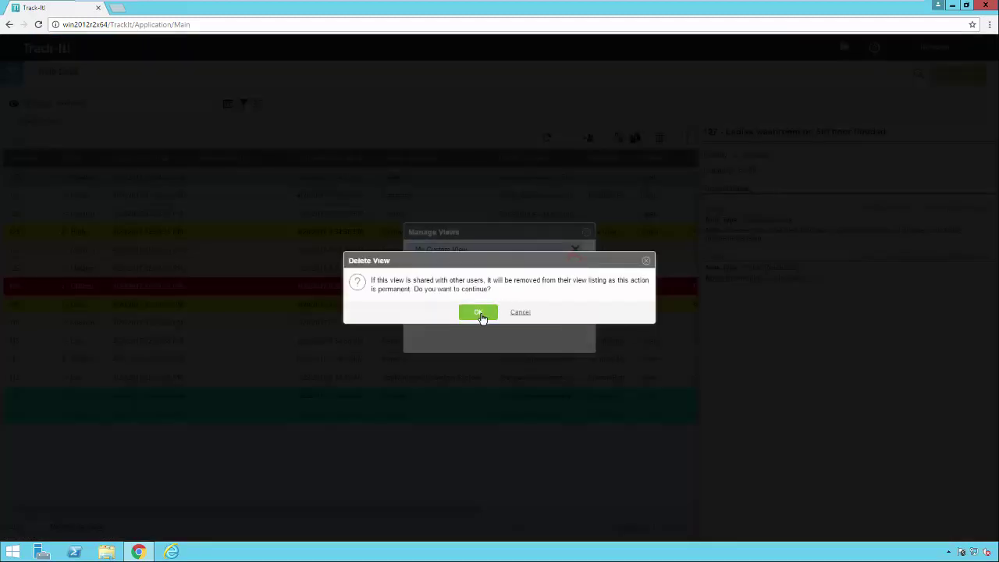
left_click(479, 313)
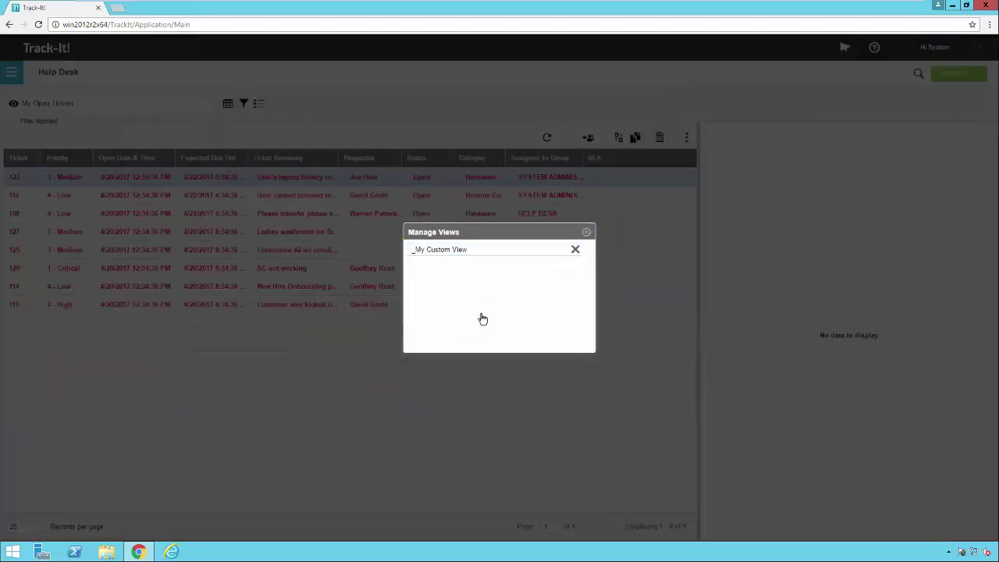
left_click(586, 232)
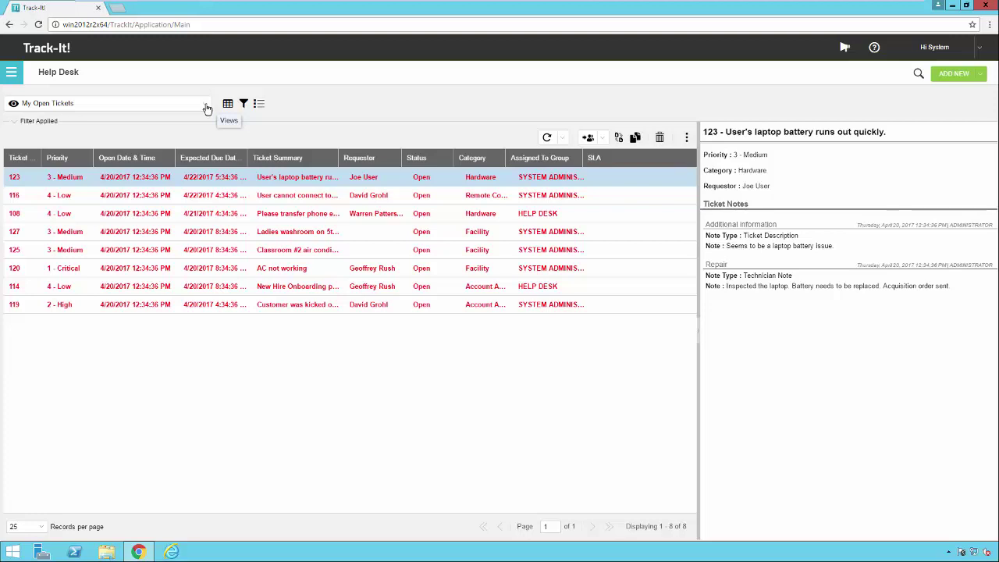
- Switch the Help Desk grid to _My Custom View (ADMINISTRATOR), listing tickets 127 down to 104
left_click(206, 106)
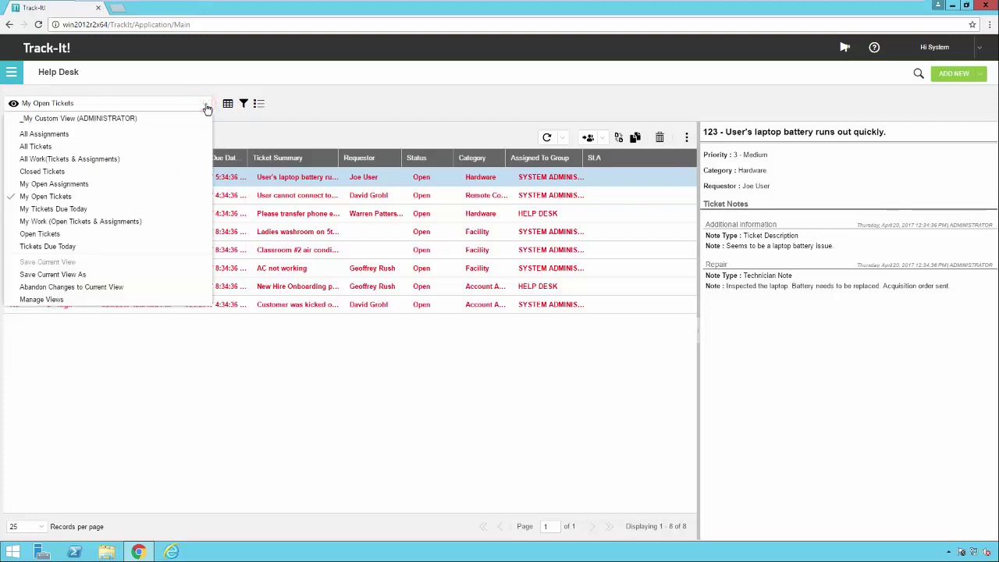
left_click(75, 118)
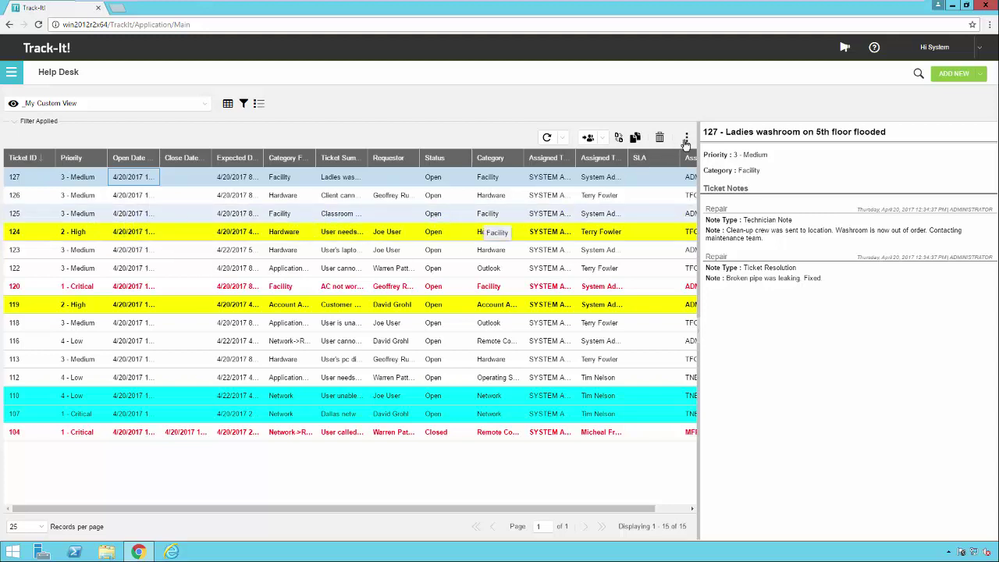
left_click(686, 138)
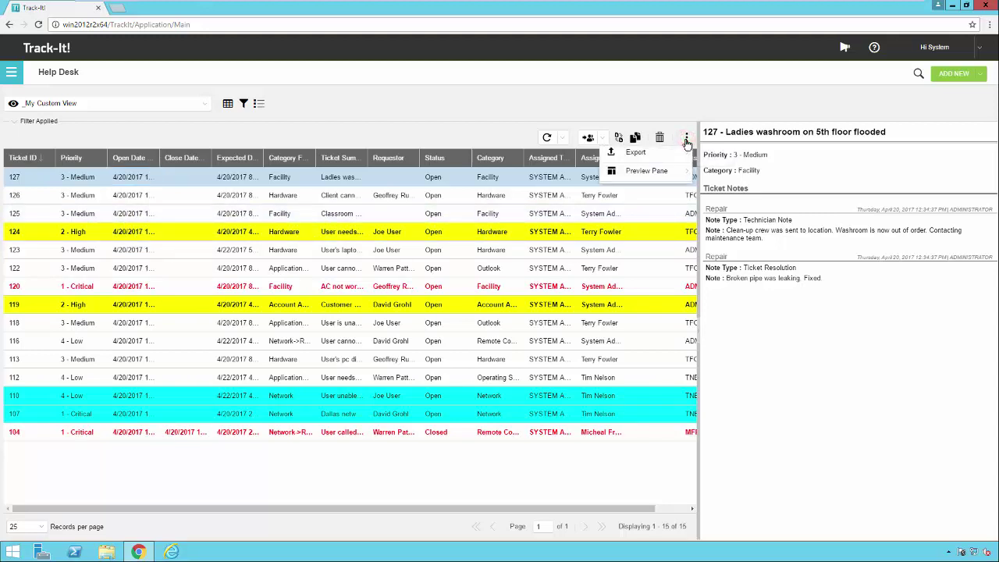
mouse_move(669, 155)
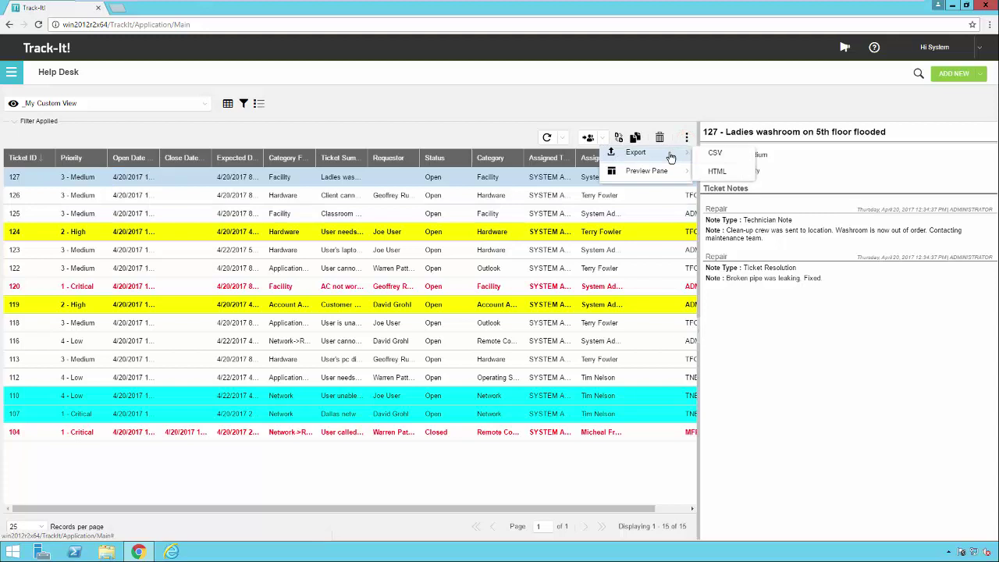
left_click(738, 160)
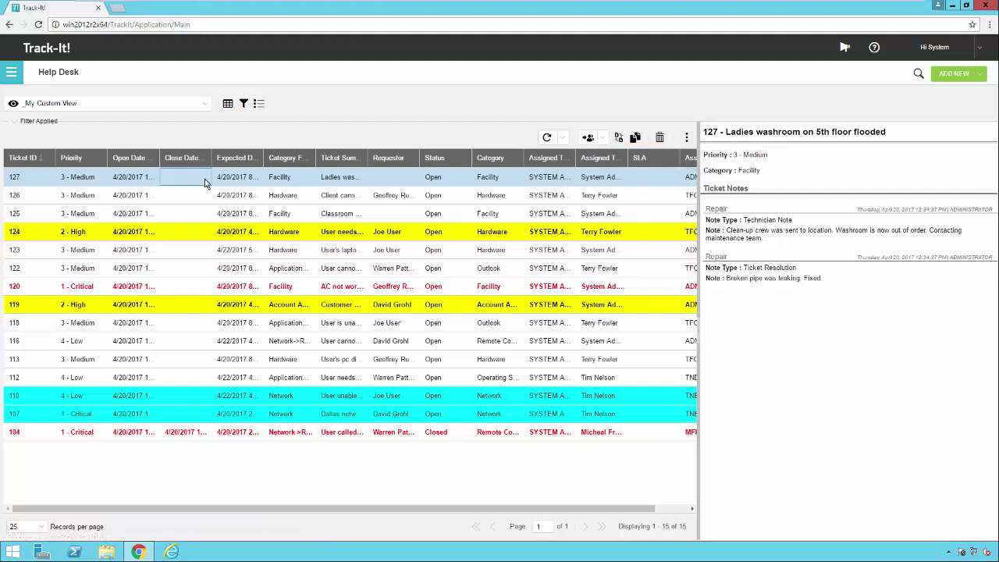